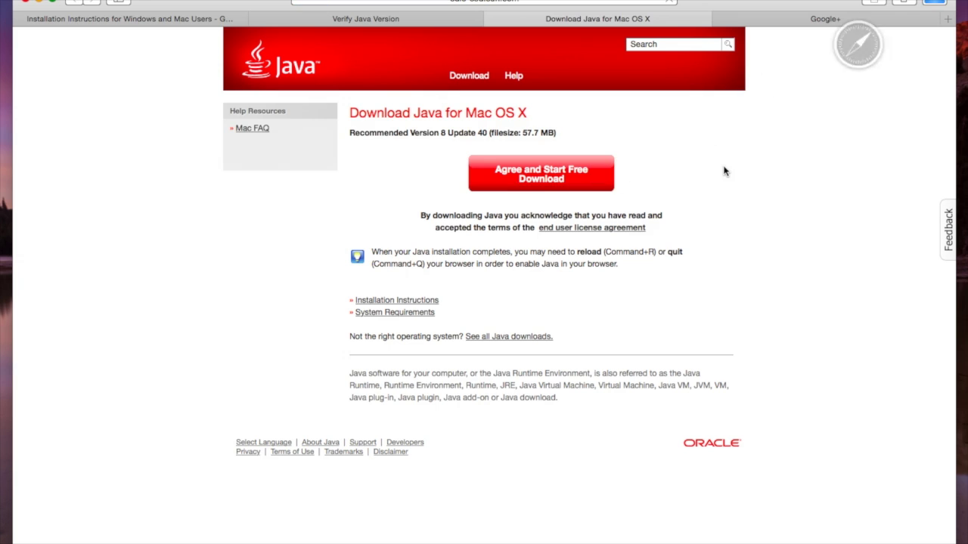
Close the Java download tab, check the JRE 8u40 download progress, and return to the Google Docs checklist
click(491, 19)
click(934, 3)
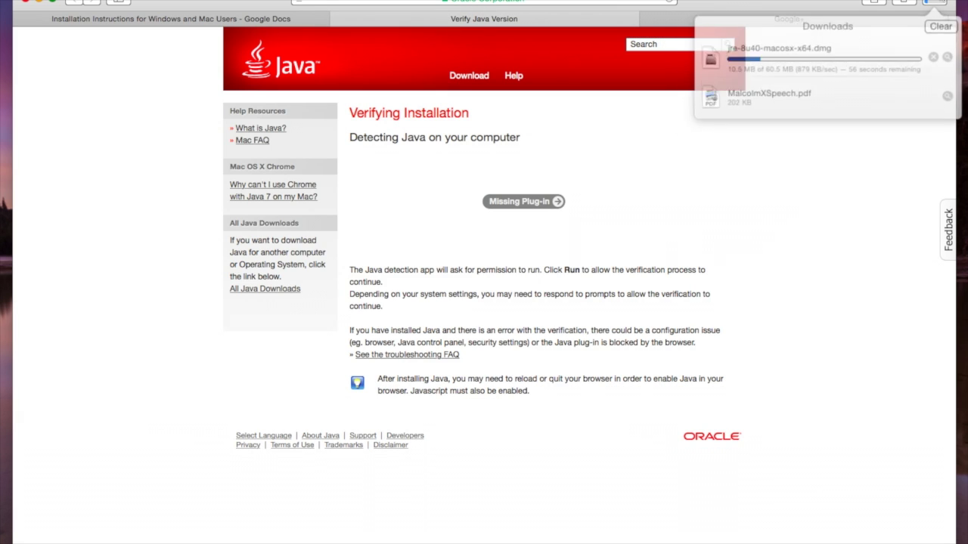
click(738, 143)
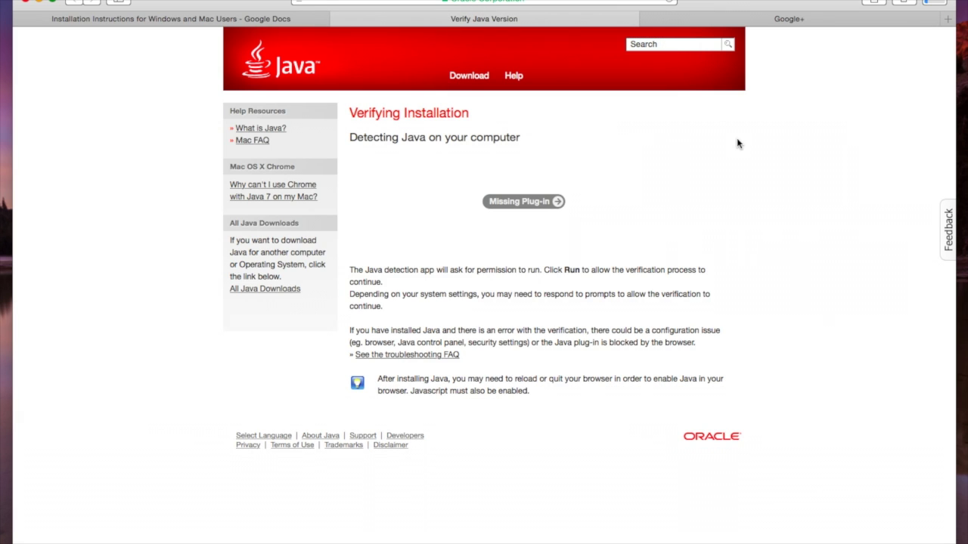
click(204, 18)
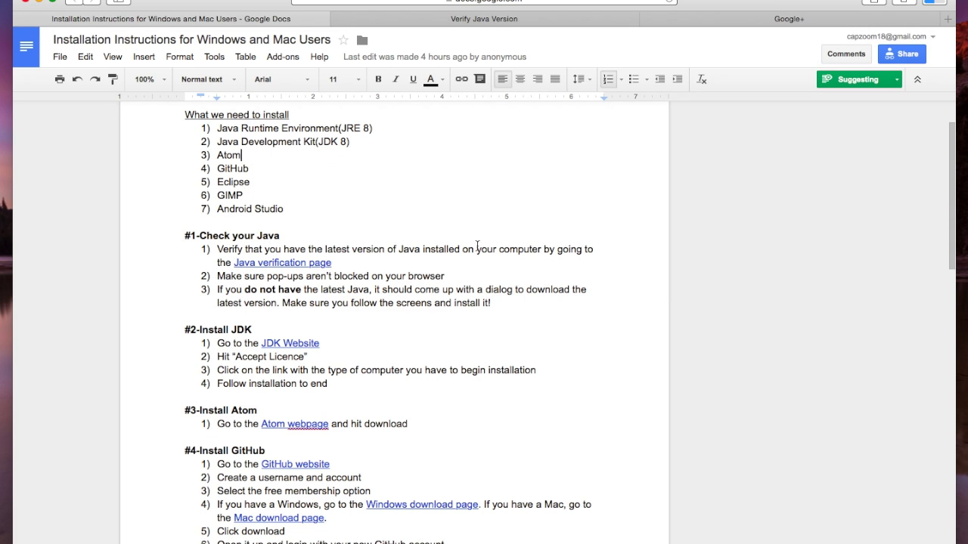
Review the Java Runtime Environment item in the checklist, then close the Google+ tab
scroll(454, 205, down, 2)
scroll(427, 208, up, 2)
click(193, 198)
click(199, 127)
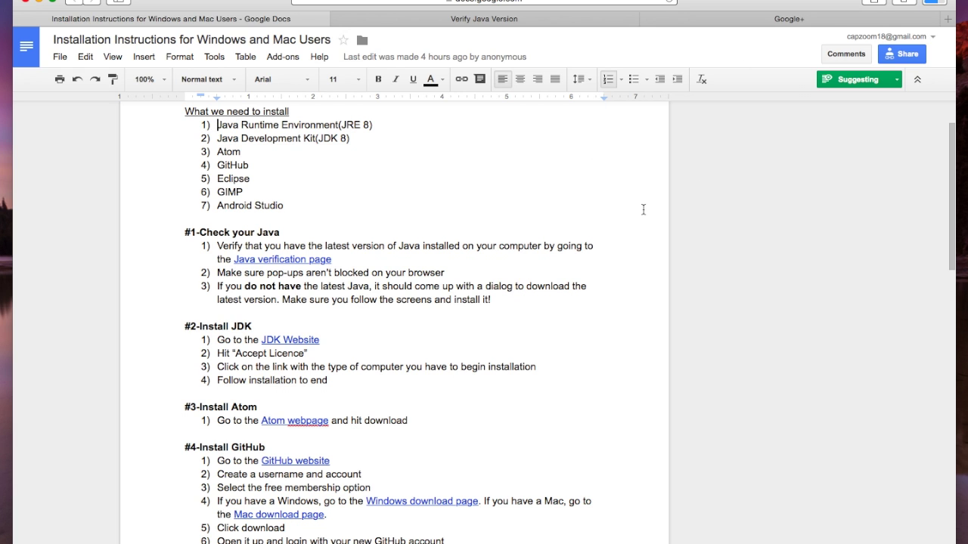
click(647, 18)
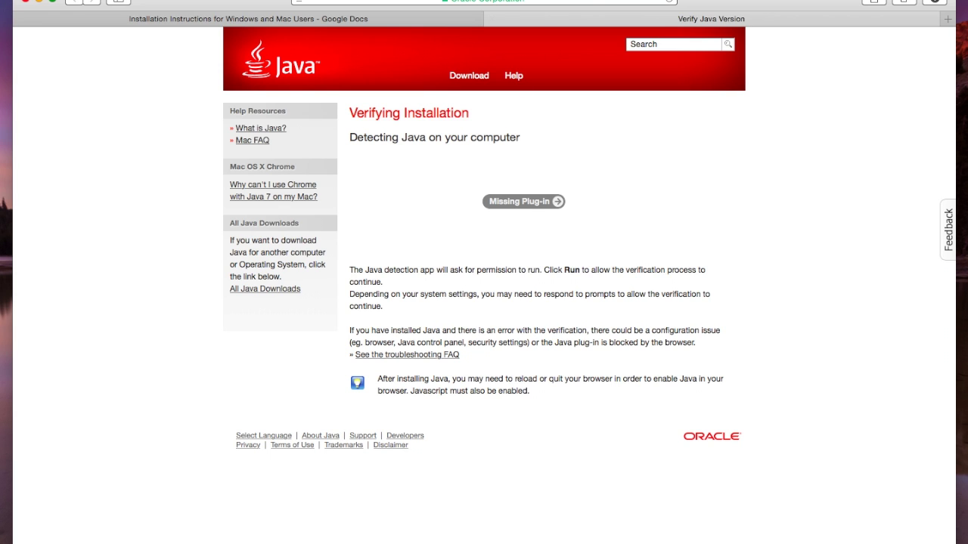
Install Java 8 Update 40 from the downloaded JRE disk image with a standard install, authorised by password
click(940, 3)
double_click(896, 119)
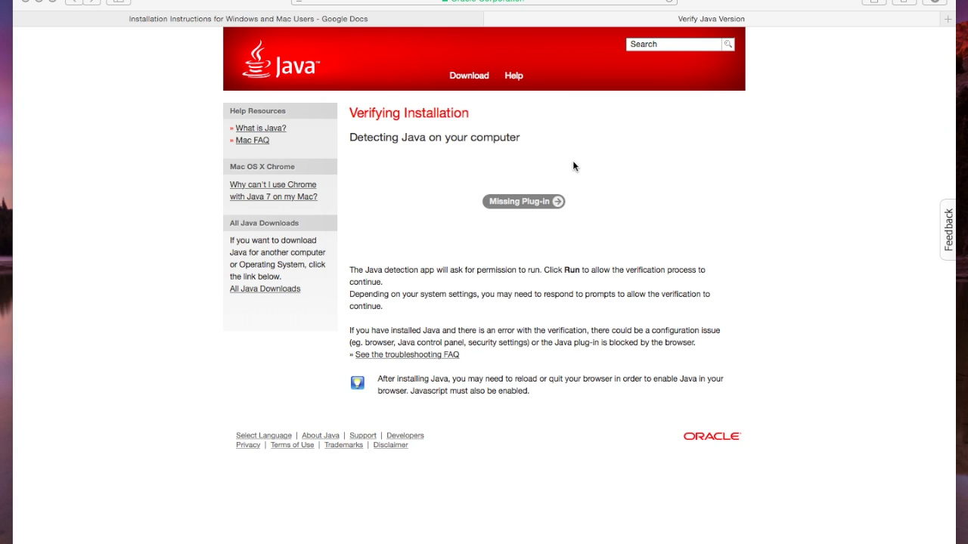
click(172, 85)
double_click(172, 86)
click(652, 360)
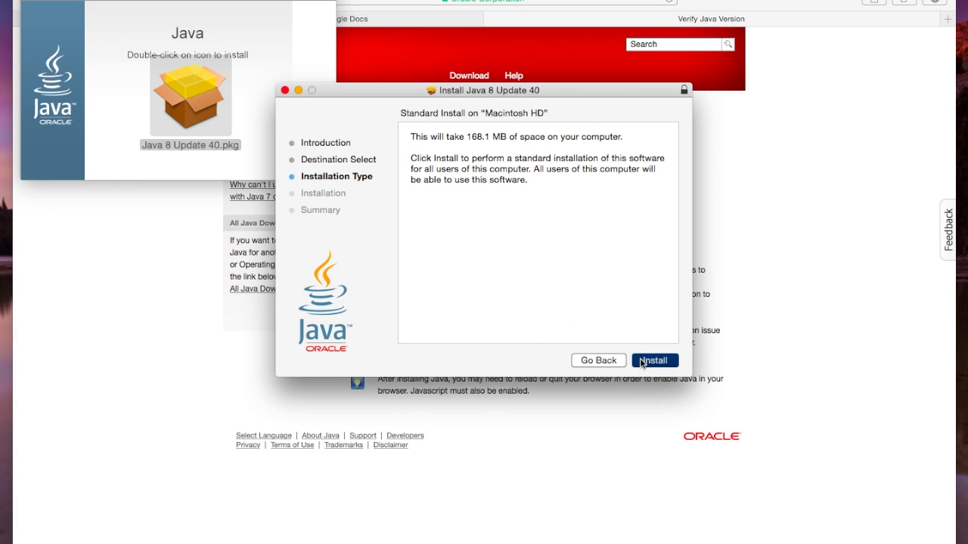
click(639, 357)
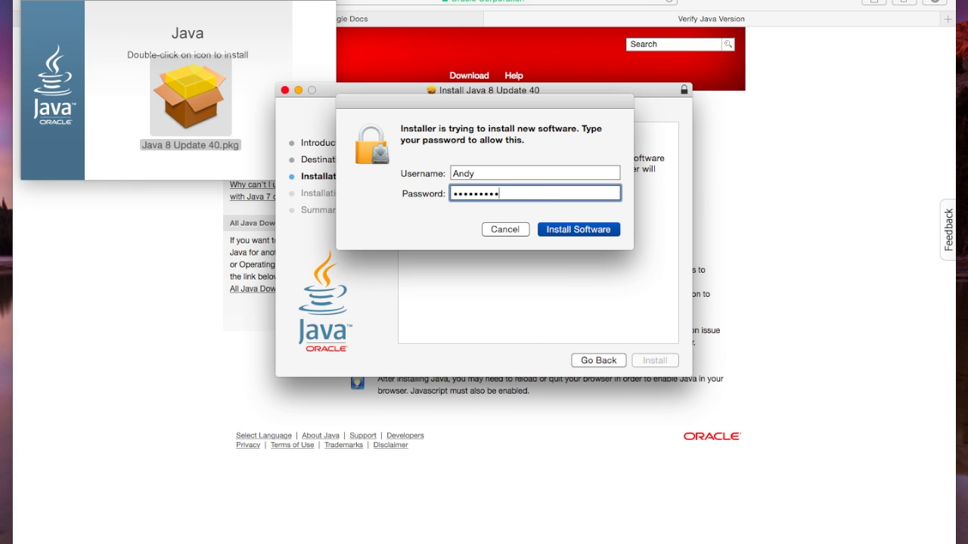
click(545, 228)
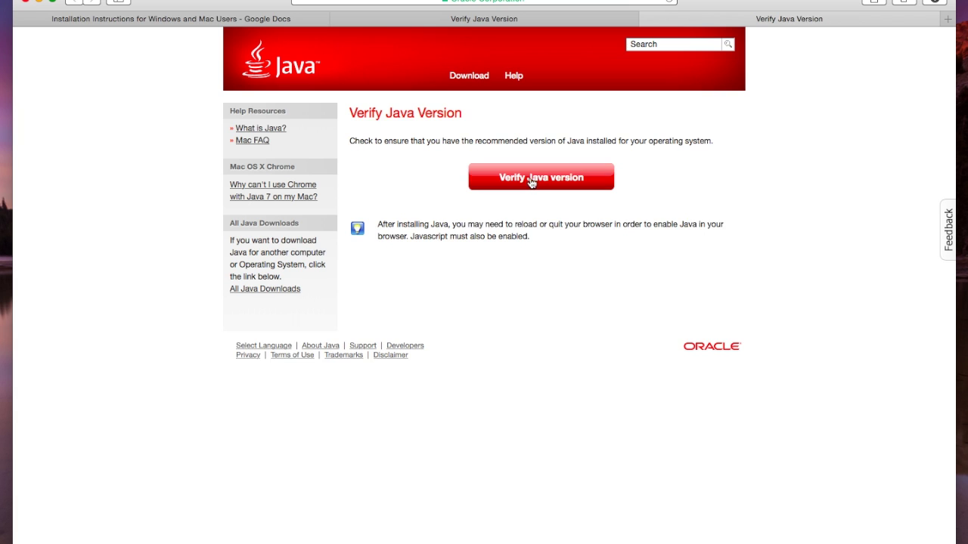
Verify the Java version, trusting java.com with the Java plug-in and allowing the detection app to run
click(532, 178)
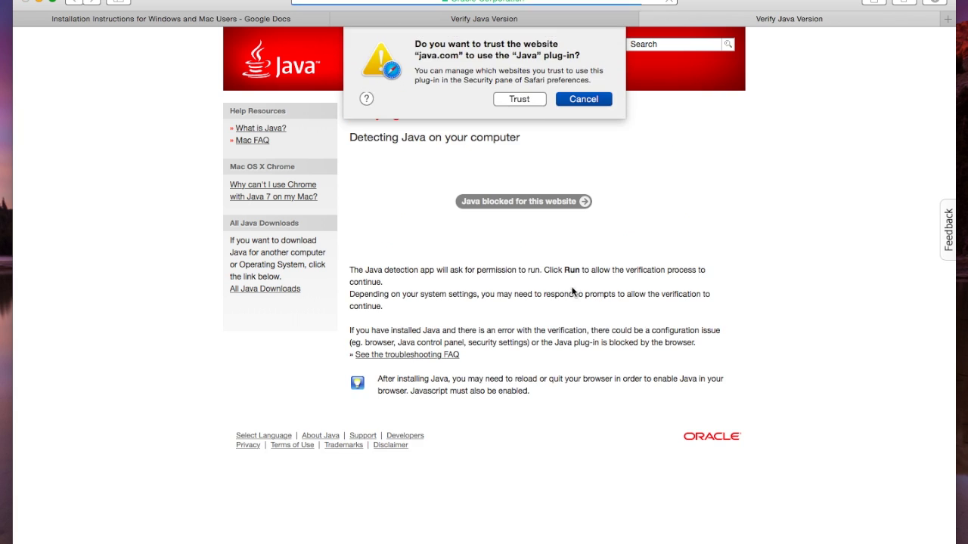
click(537, 100)
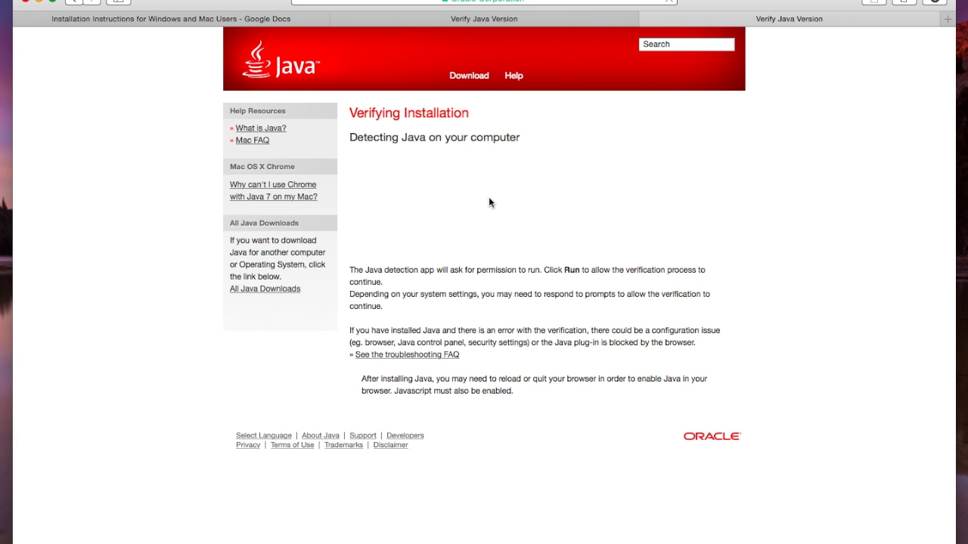
click(557, 329)
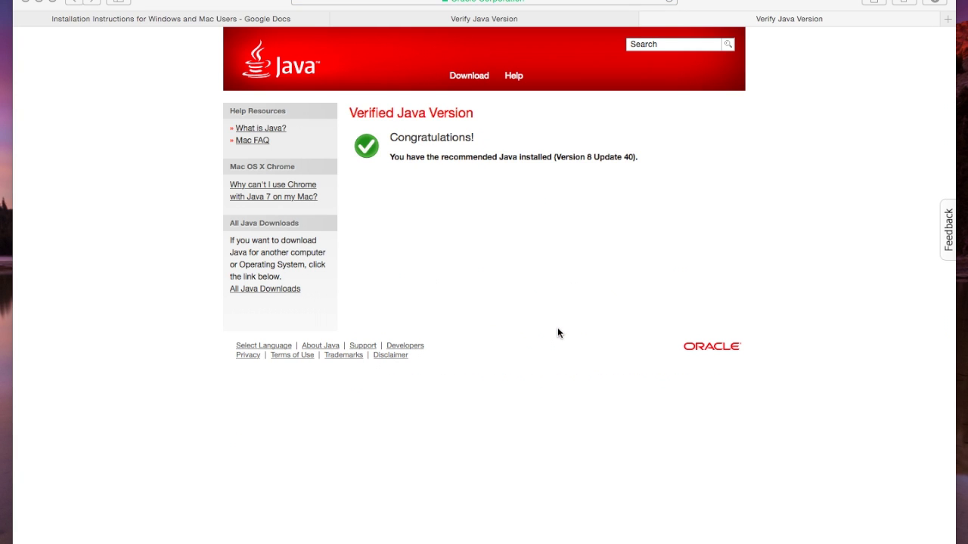
Read the Version 8 Update 40 confirmation and close both verification tabs
triple_click(392, 158)
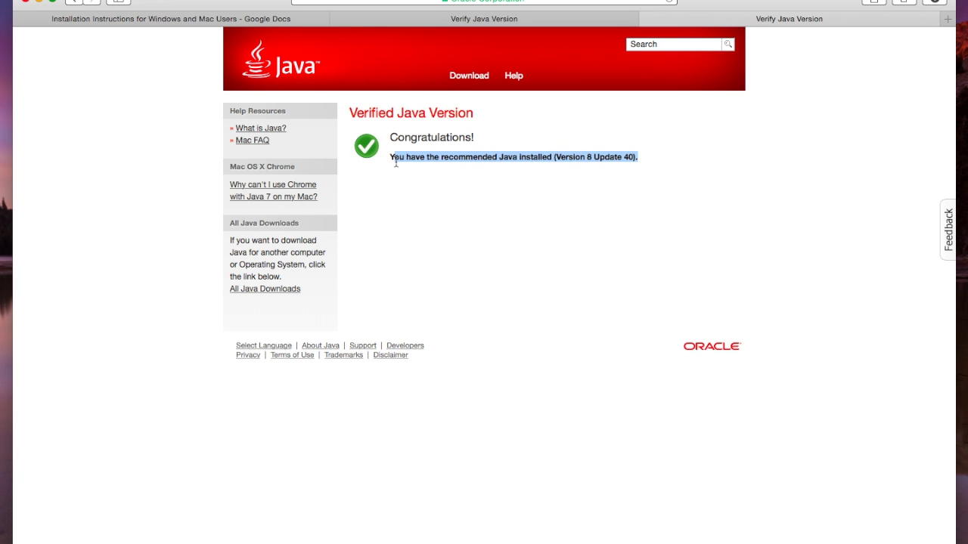
click(560, 199)
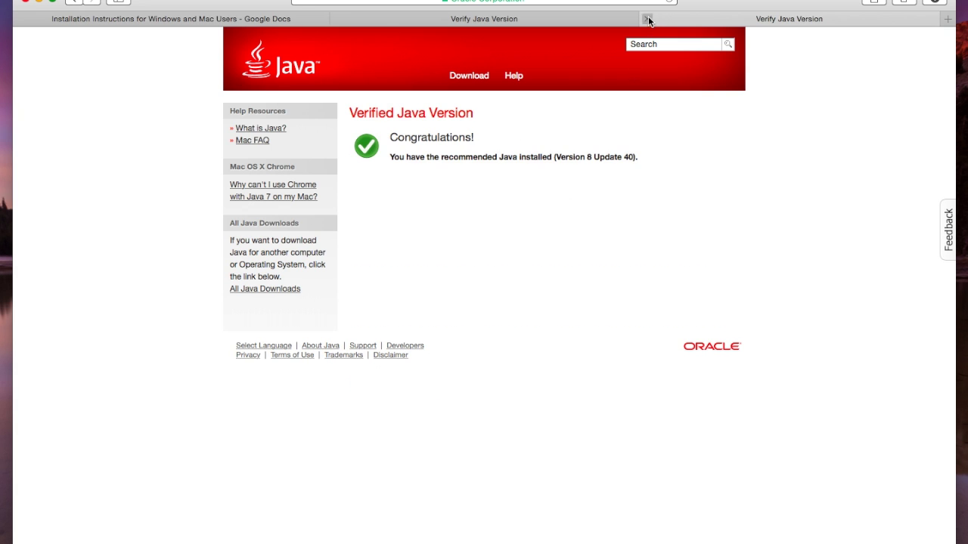
click(648, 19)
click(493, 18)
Open the checklist's JDK Website link in a new tab and go to the JDK downloads page
scroll(378, 193, down, 3)
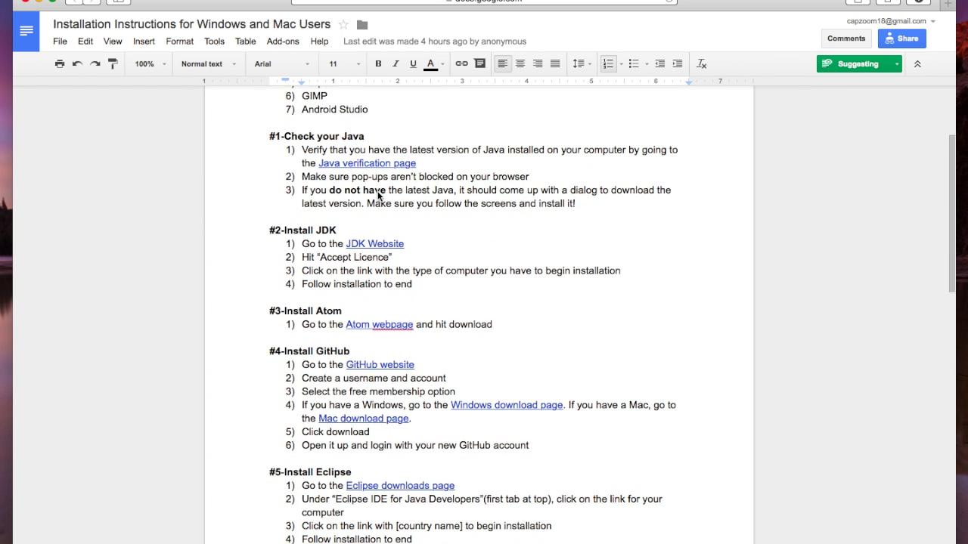
click(379, 243)
right_click(442, 258)
click(395, 244)
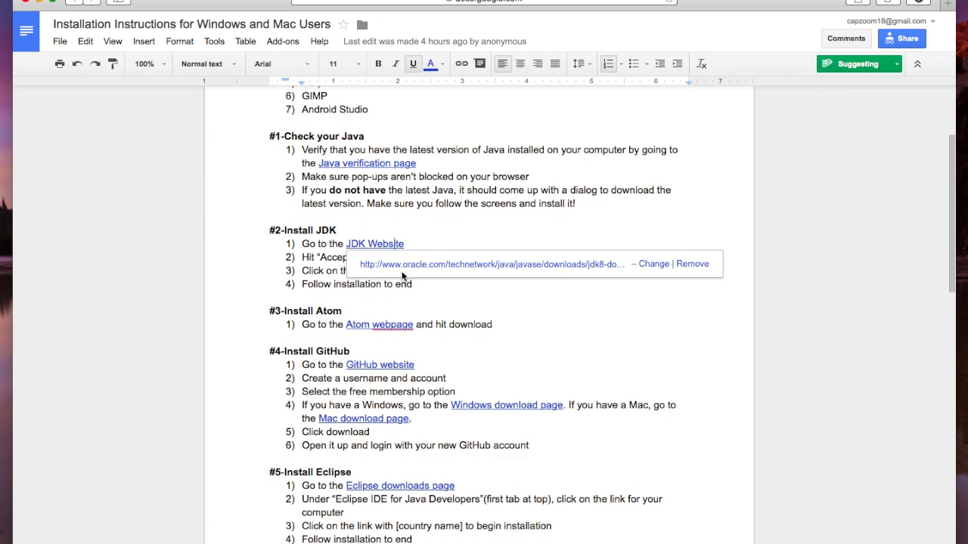
click(403, 266)
click(662, 20)
scroll(495, 189, down, 5)
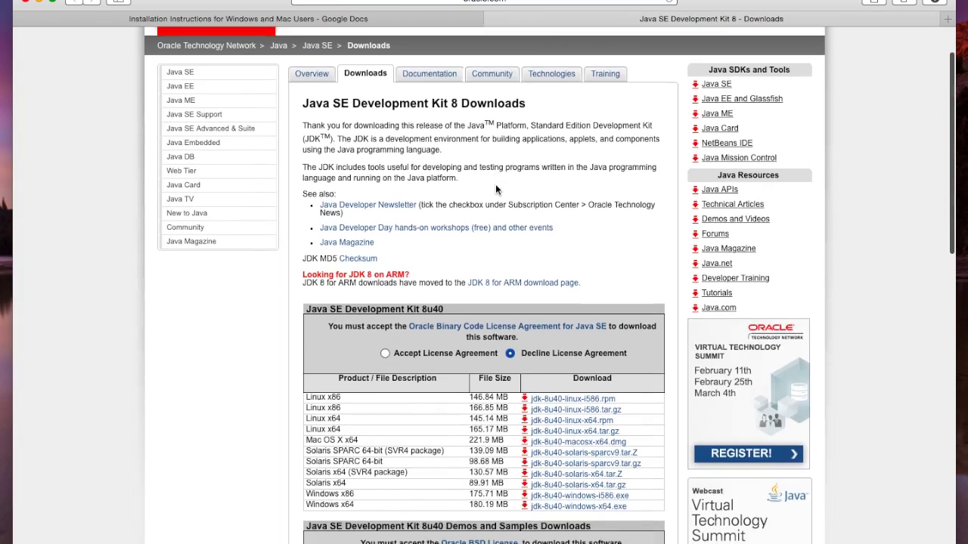
scroll(496, 189, down, 4)
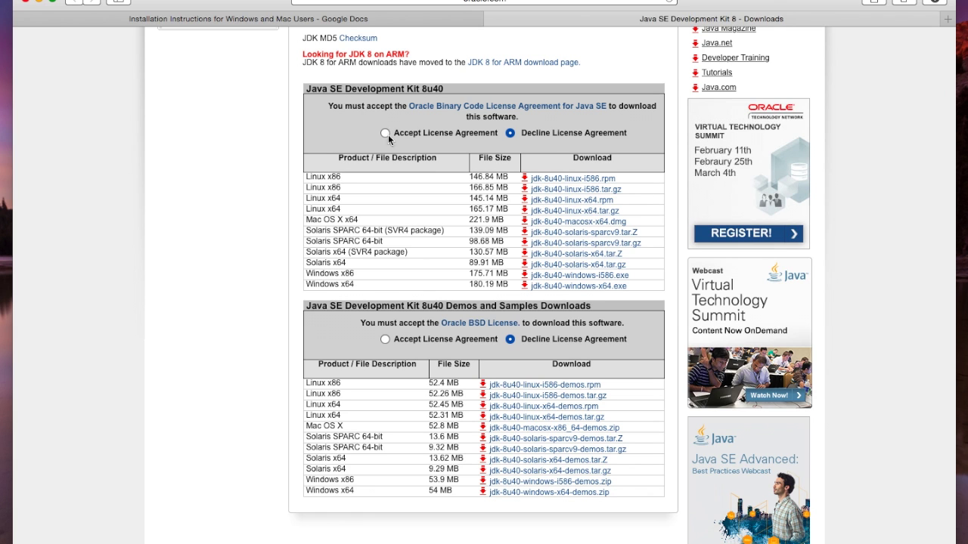
Accept the JDK 8u40 licence, download jdk-8u40-macosx-x64.dmg, and close the Oracle tab
click(387, 134)
click(539, 225)
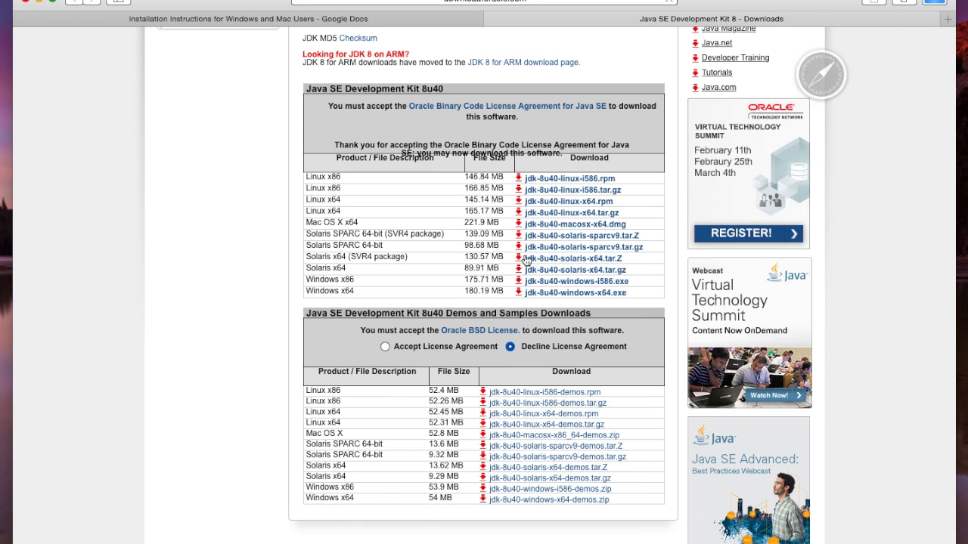
click(934, 3)
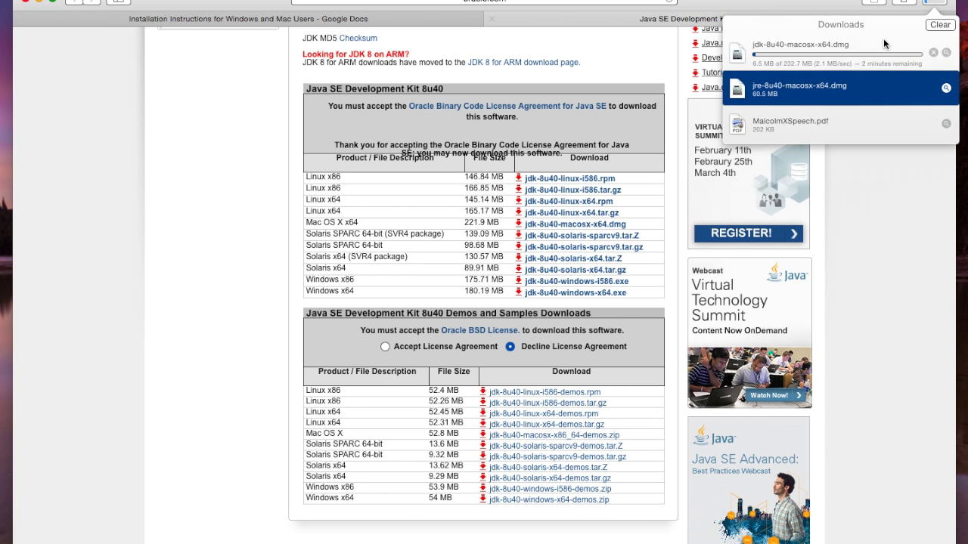
click(884, 178)
click(490, 19)
click(442, 303)
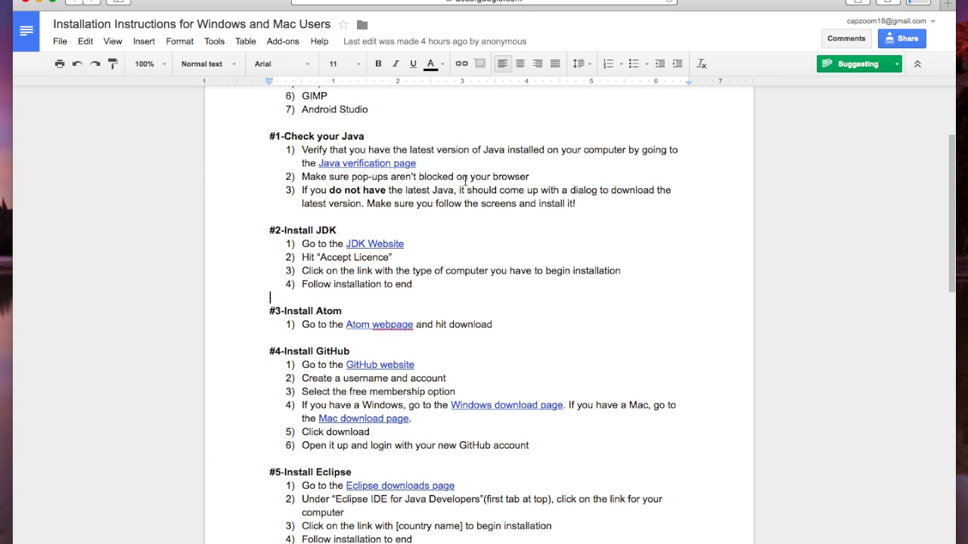
Open the Atom webpage link in a new tab and start the Atom download for Mac
click(400, 321)
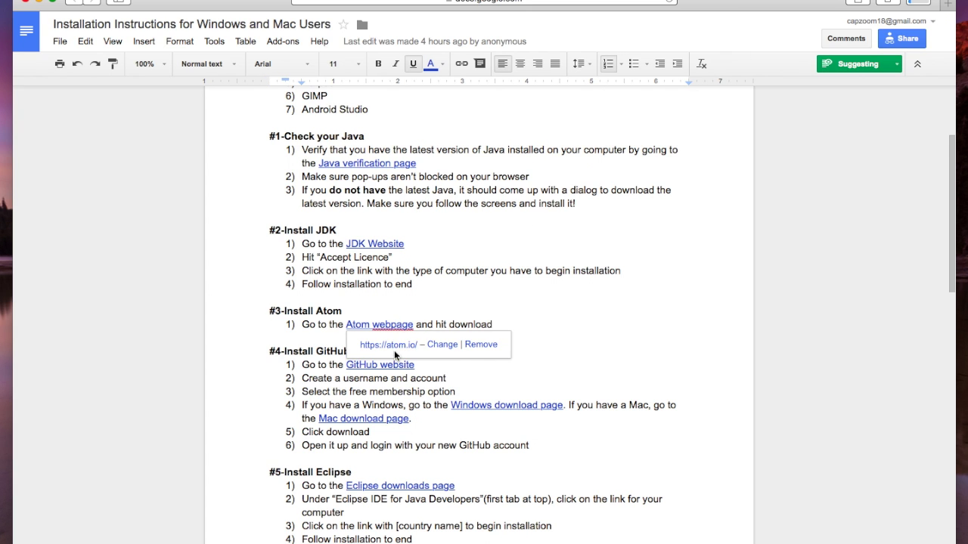
click(378, 341)
click(588, 21)
click(934, 3)
click(933, 3)
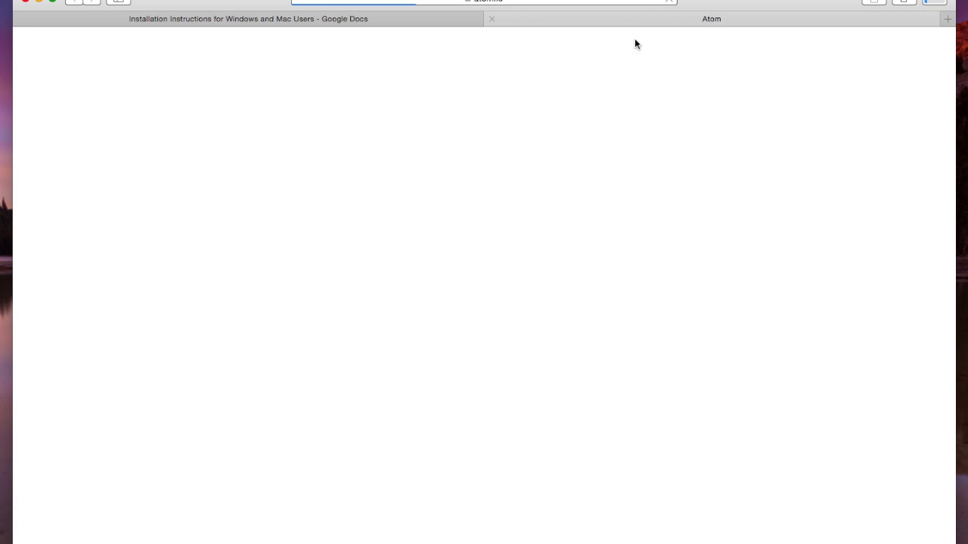
click(488, 204)
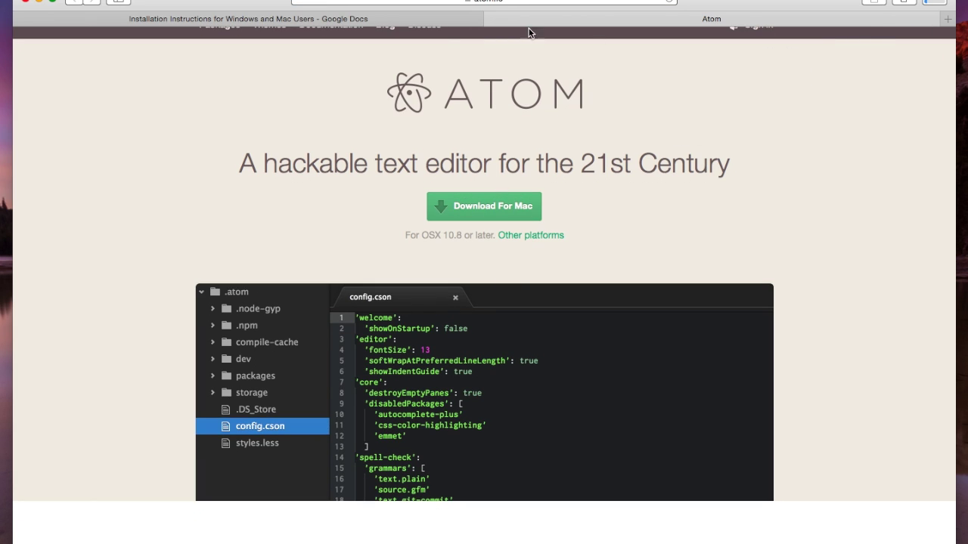
scroll(477, 79, down, 10)
scroll(477, 79, up, 15)
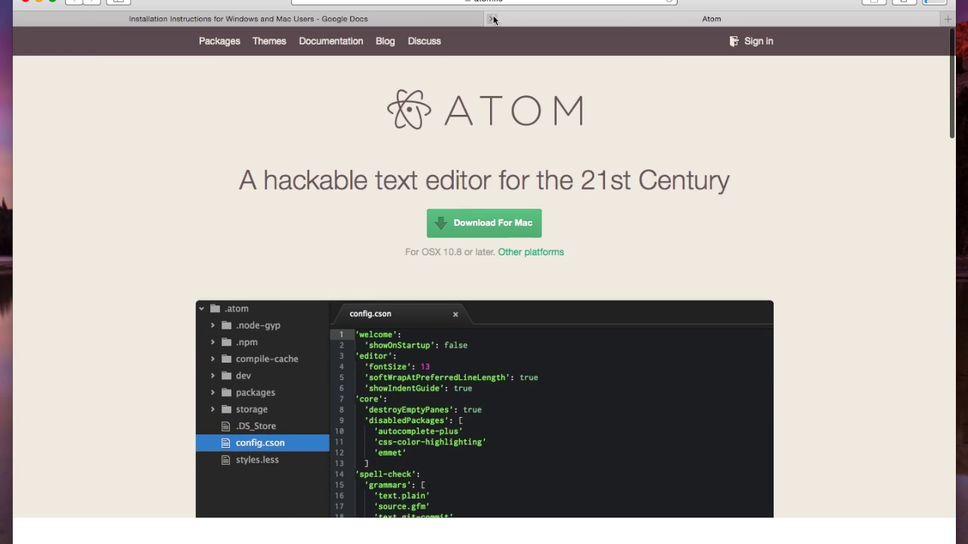
Close the Atom tab, return to the checklist, and bring up the GitHub website link
click(493, 20)
click(922, 3)
click(559, 337)
scroll(476, 398, down, 3)
click(399, 287)
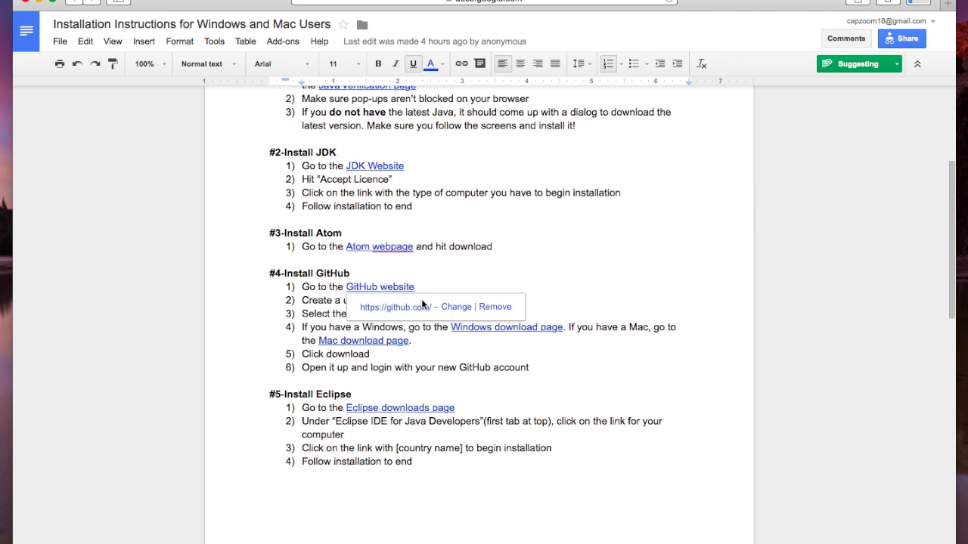
Open GitHub in a new tab and fill in the sign-up username, e-mail address and password
click(393, 307)
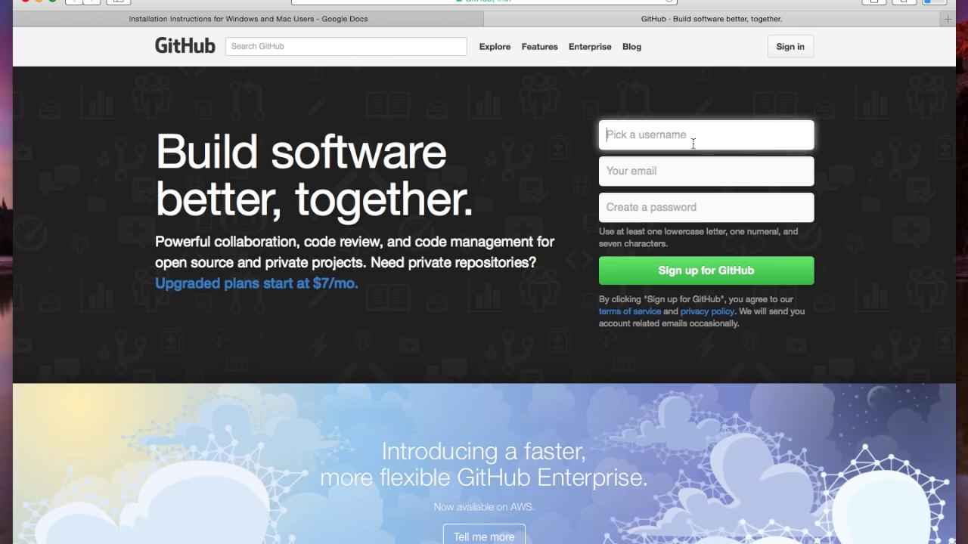
text(capzoom18)
key(Tab)
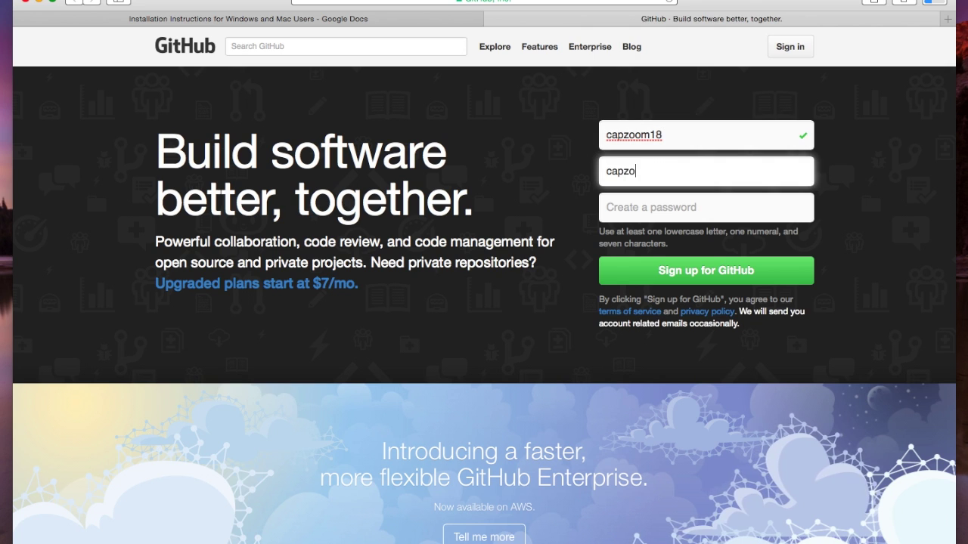
key(Tab)
text(**********)
key(shift+Tab)
key(shift+Tab)
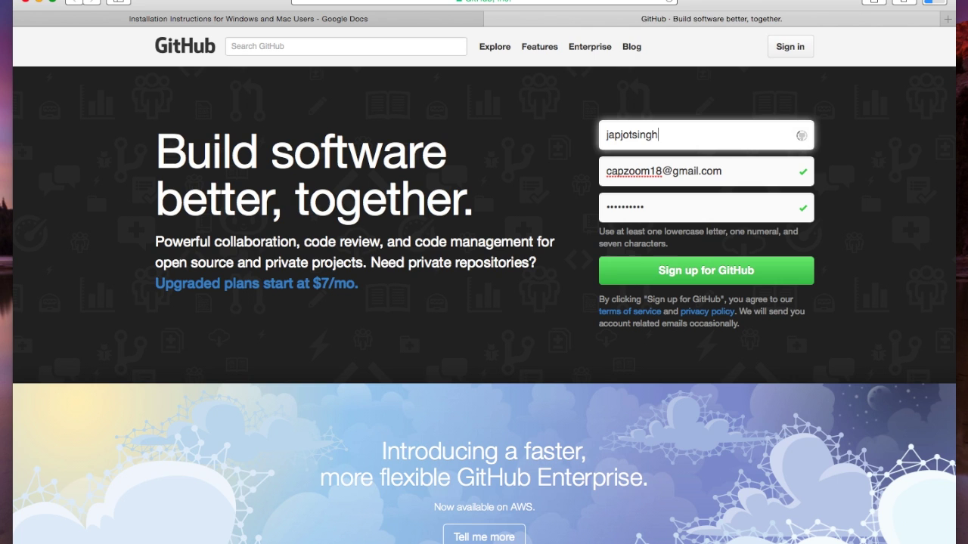
Submit the sign-up, save the password in Safari, and finish sign-up on the Free plan
click(683, 277)
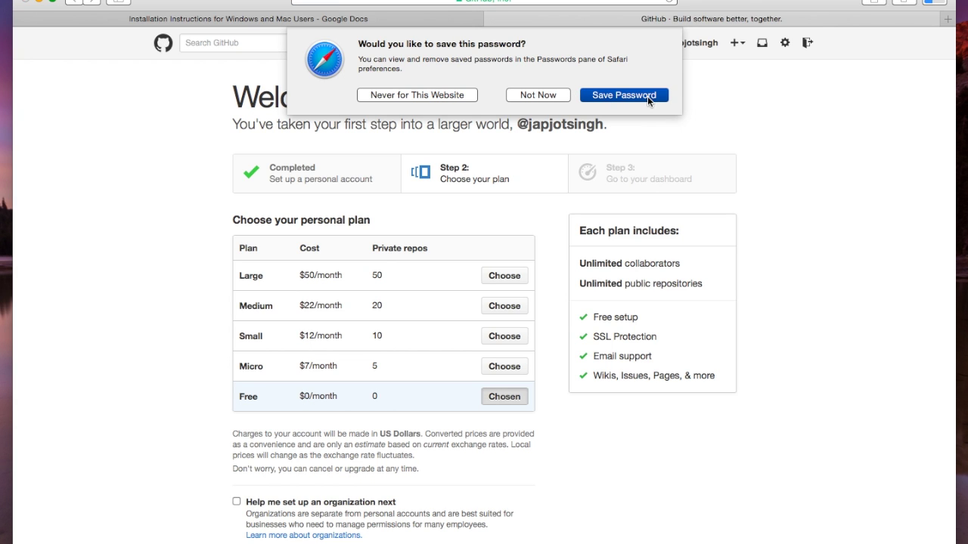
click(648, 97)
scroll(270, 421, down, 3)
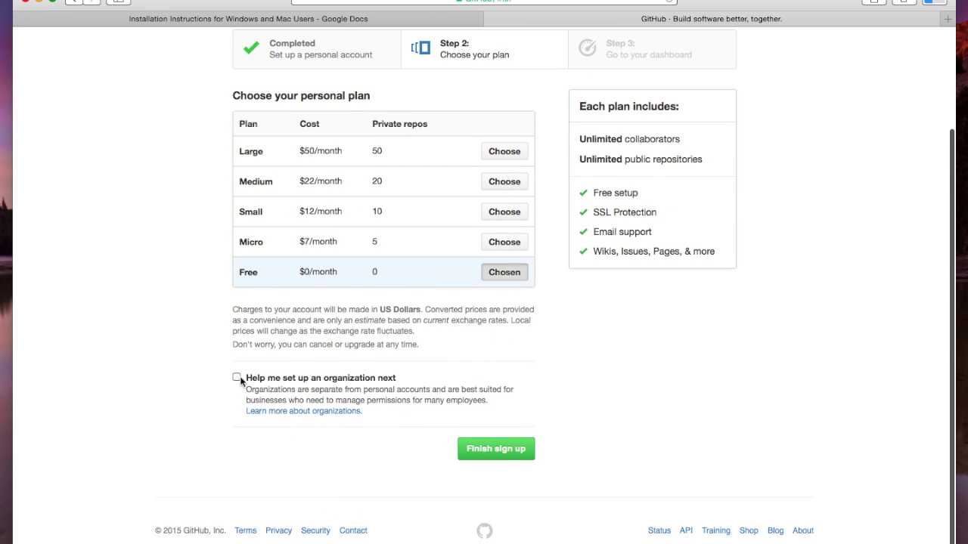
click(495, 448)
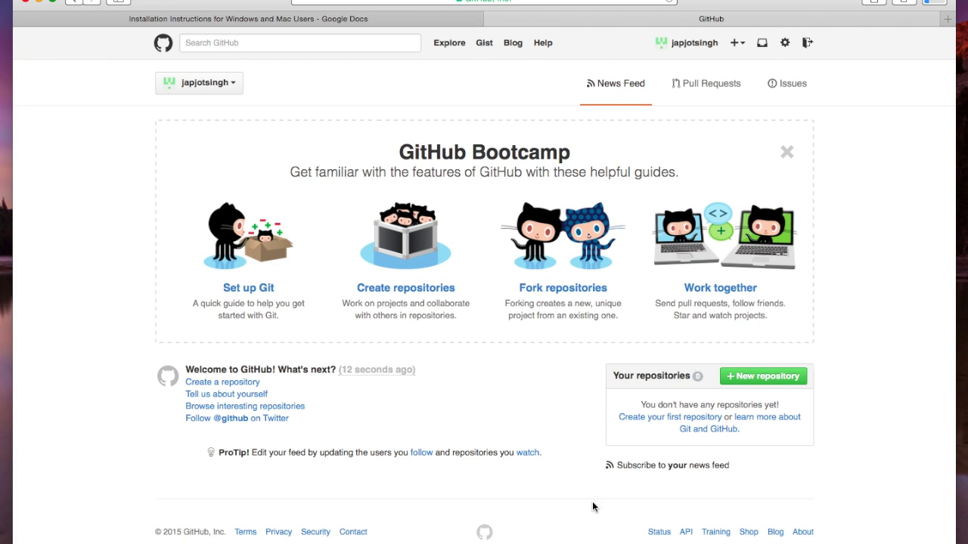
Launch the downloaded Atom app from Safari's Downloads list, confirm Open, then close its window via File
scroll(556, 76, down, 1)
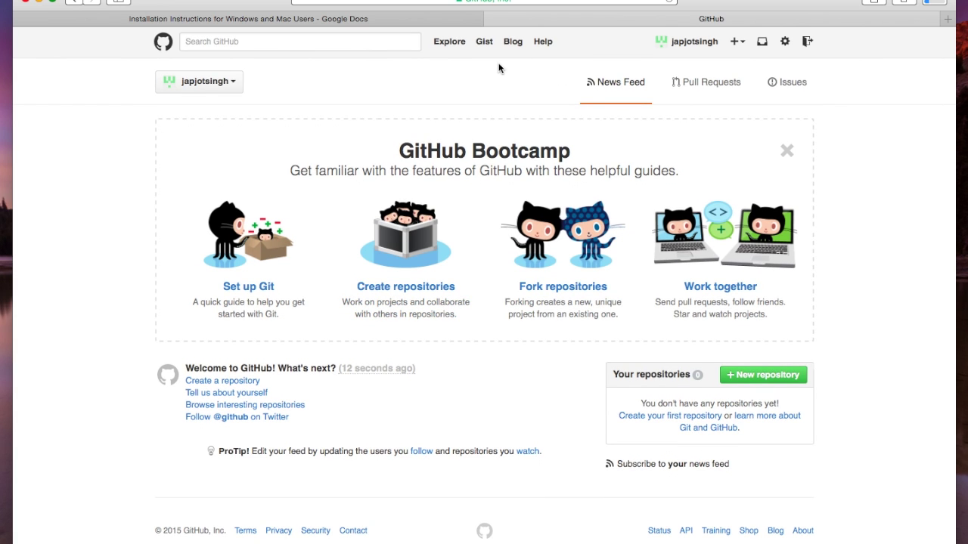
click(942, 7)
click(871, 198)
click(935, 2)
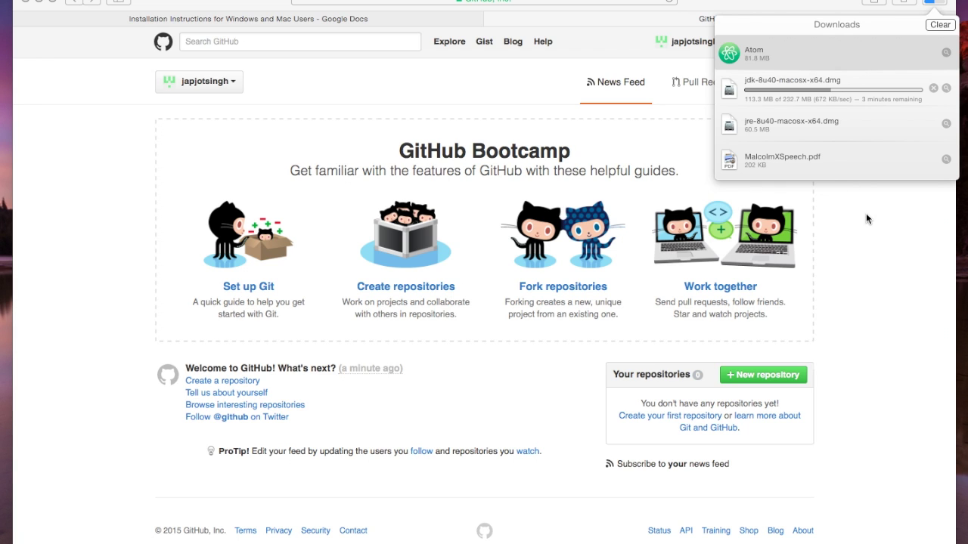
double_click(762, 59)
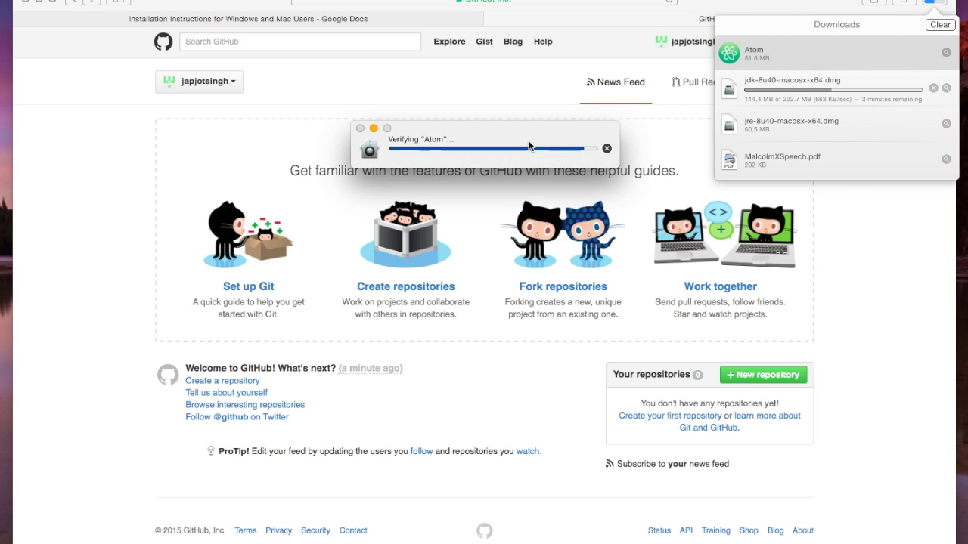
click(610, 188)
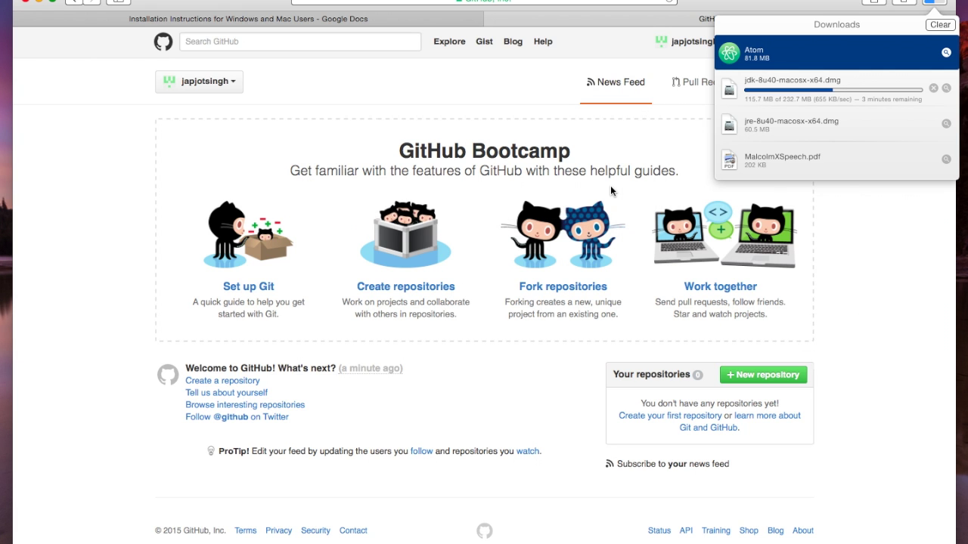
key(super+Tab)
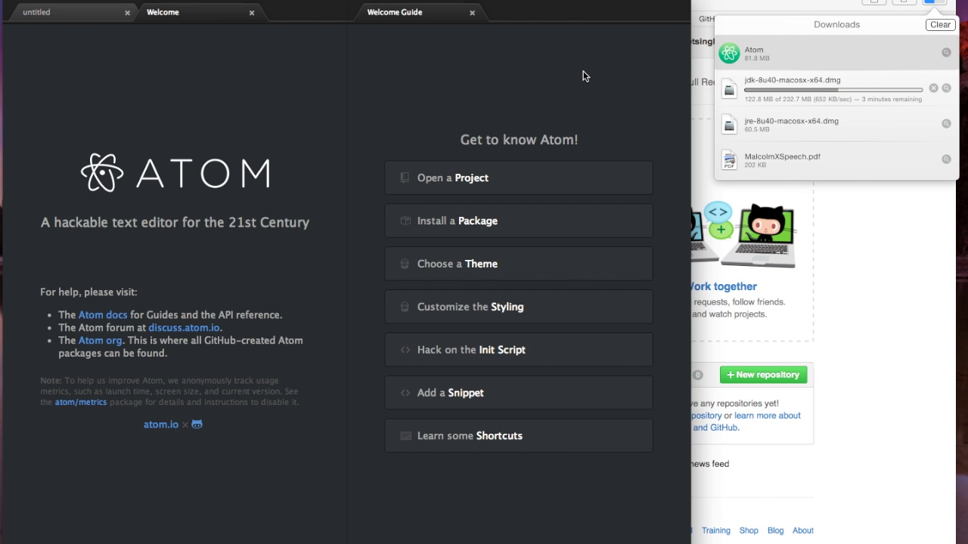
click(75, 2)
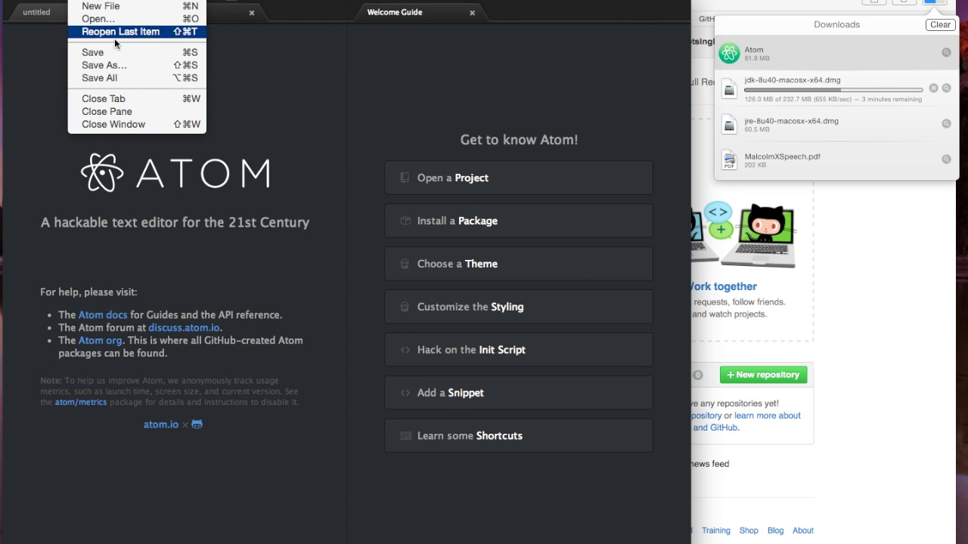
click(112, 123)
Return to the checklist and select the sentence about the Mac download page
click(224, 83)
click(648, 149)
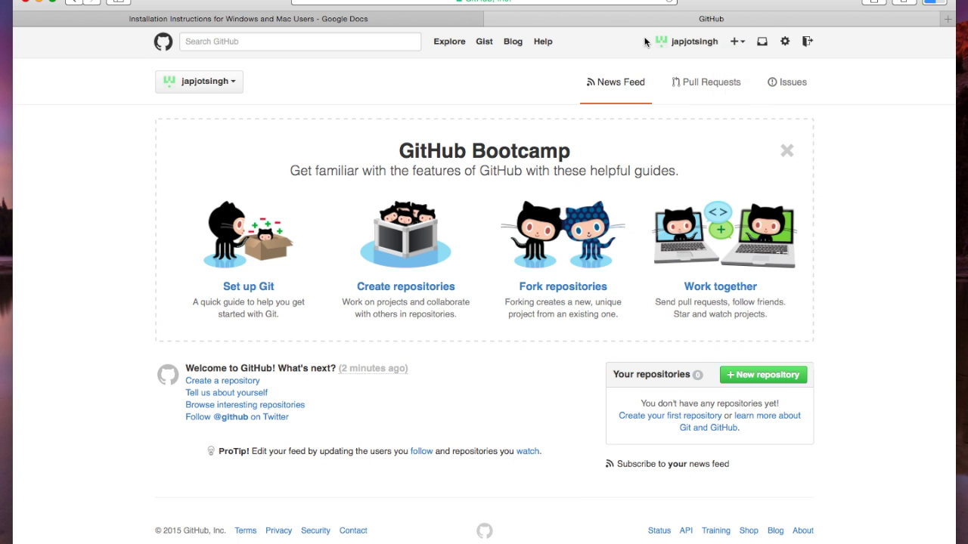
click(321, 20)
scroll(426, 272, down, 2)
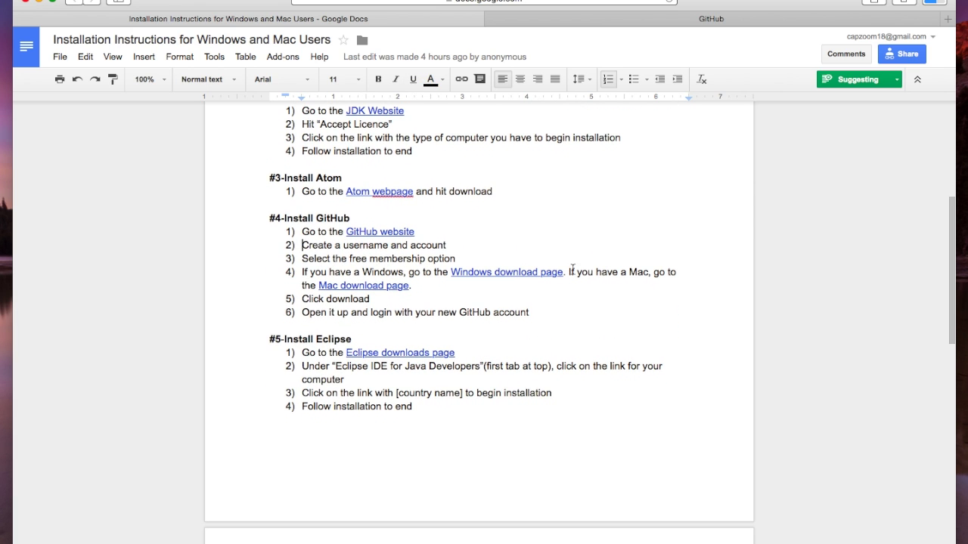
drag(567, 272, 652, 287)
Search GitHub for 'dowb', browse the results, and go back to the dashboard
click(767, 20)
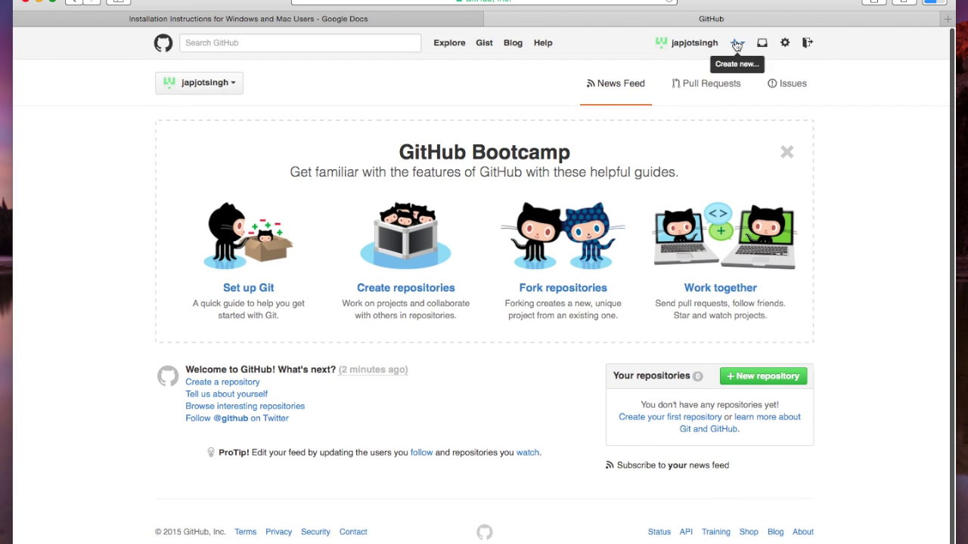
click(393, 43)
text(dowb)
key(Return)
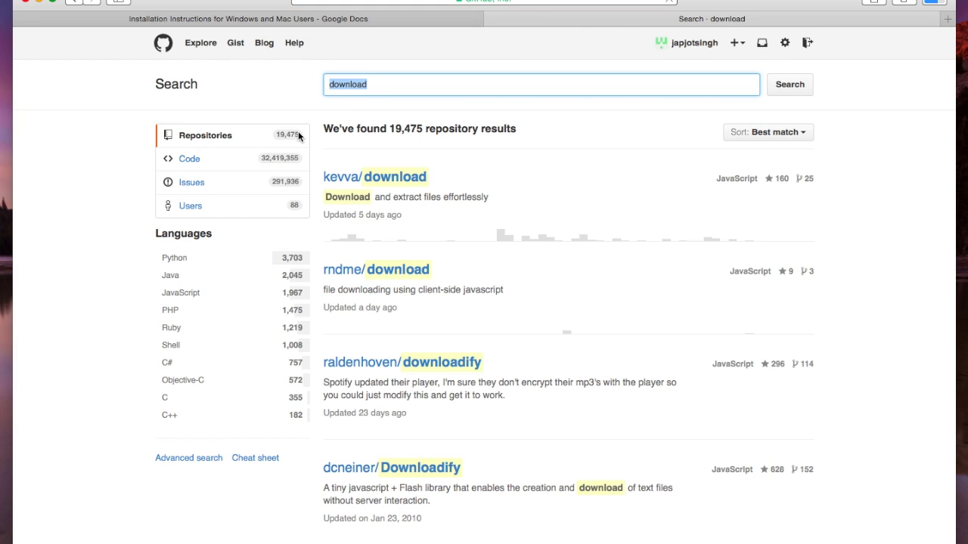
scroll(298, 131, down, 1)
scroll(316, 126, up, 2)
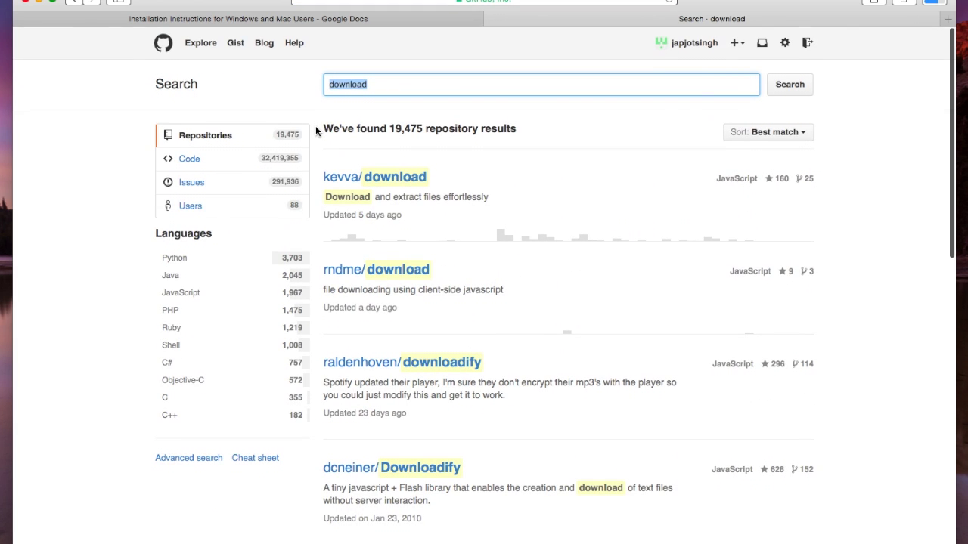
click(166, 44)
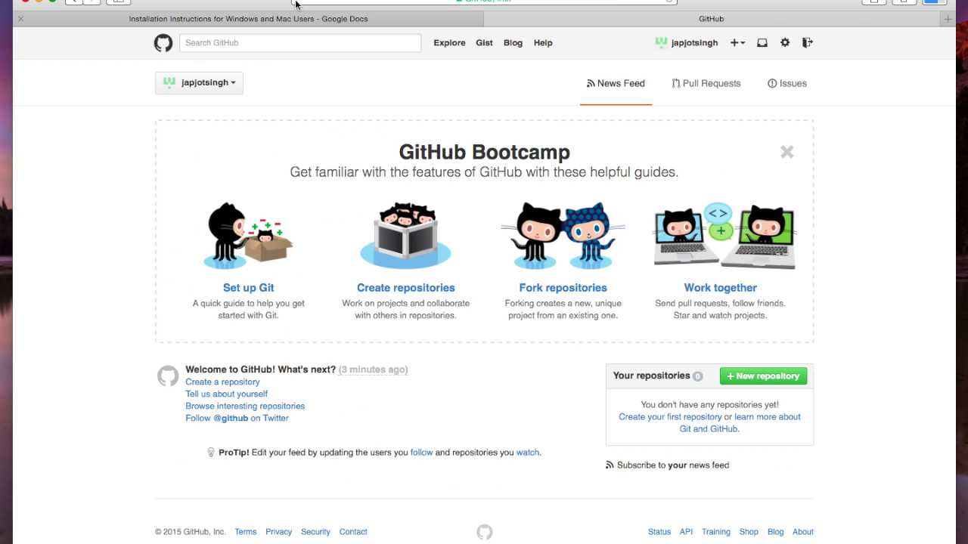
Open the checklist's Mac download page link in a new tab
click(250, 18)
click(383, 286)
click(389, 309)
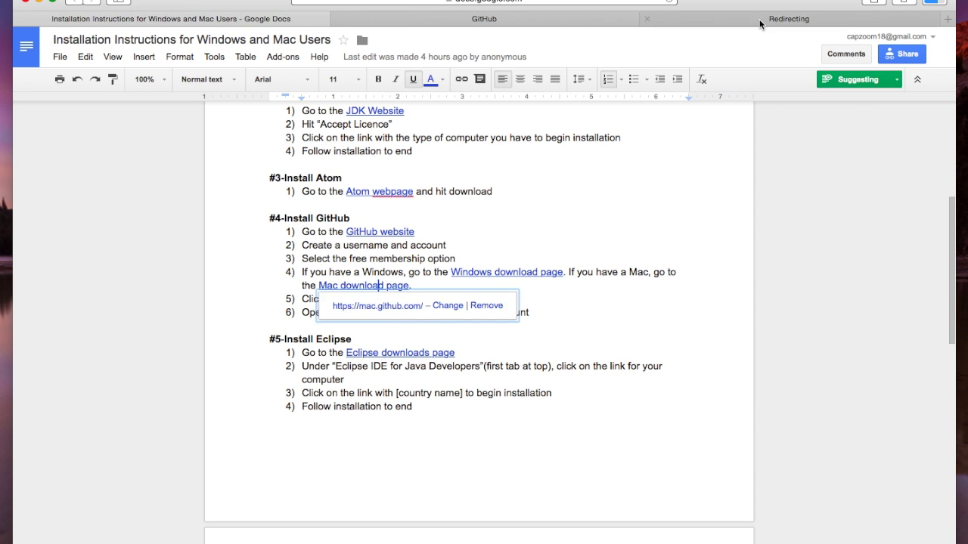
Download GitHub for Mac from its page, close that tab, and return to the checklist
click(576, 23)
click(653, 19)
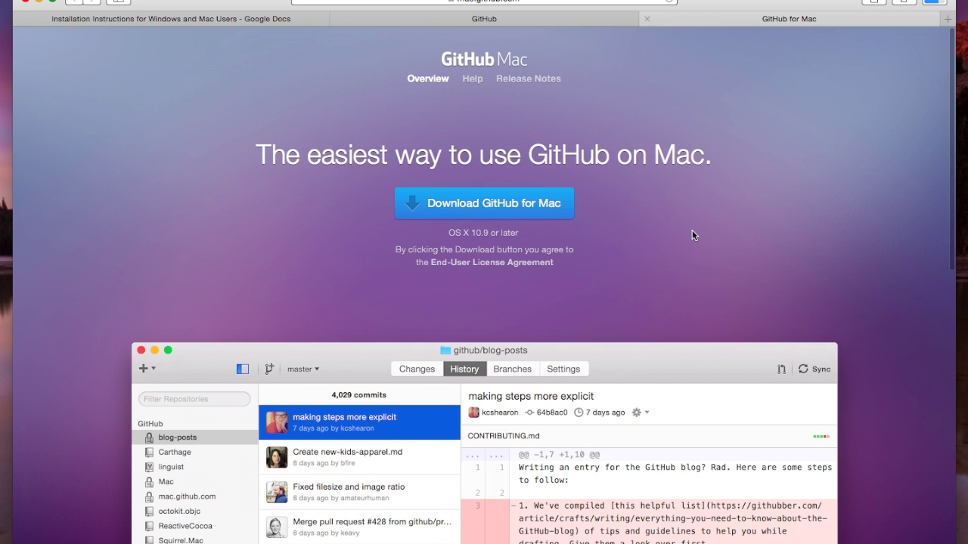
click(484, 203)
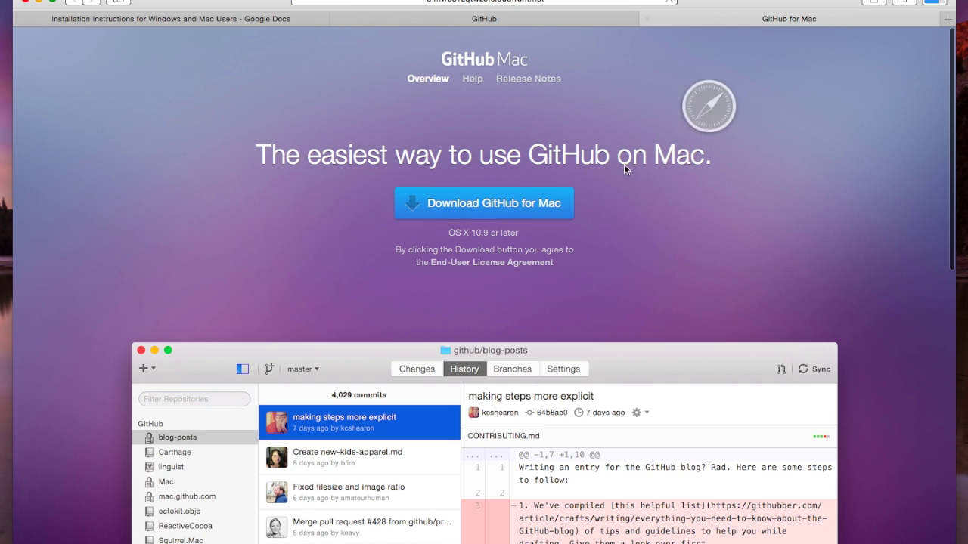
click(648, 19)
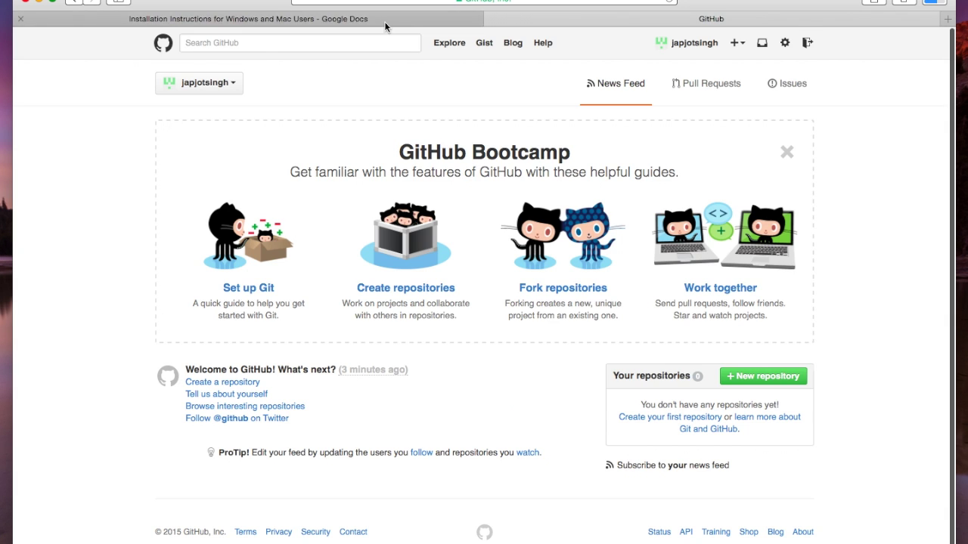
click(384, 19)
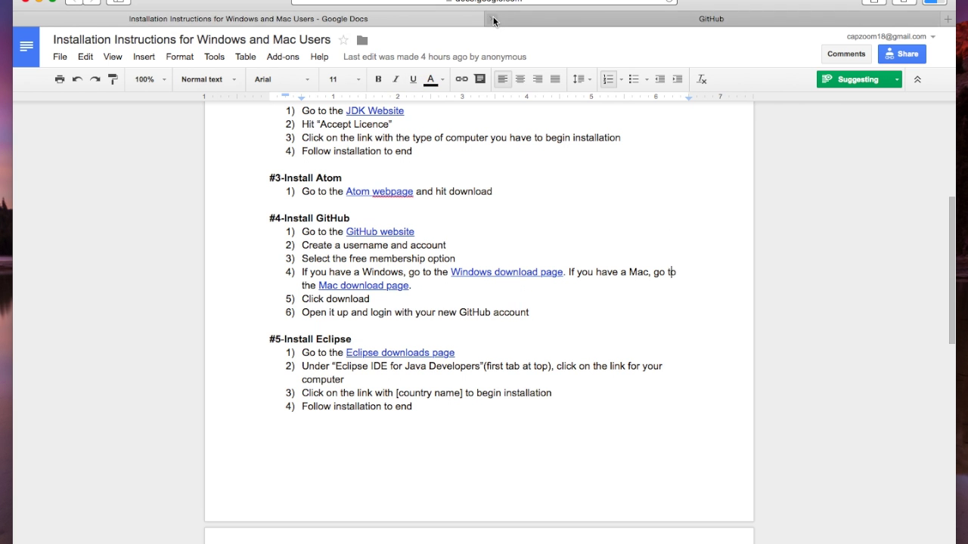
Close the GitHub tab and open the checklist's Eclipse downloads page link in a new tab
click(493, 19)
click(922, 4)
double_click(643, 193)
scroll(491, 287, down, 1)
scroll(490, 292, down, 5)
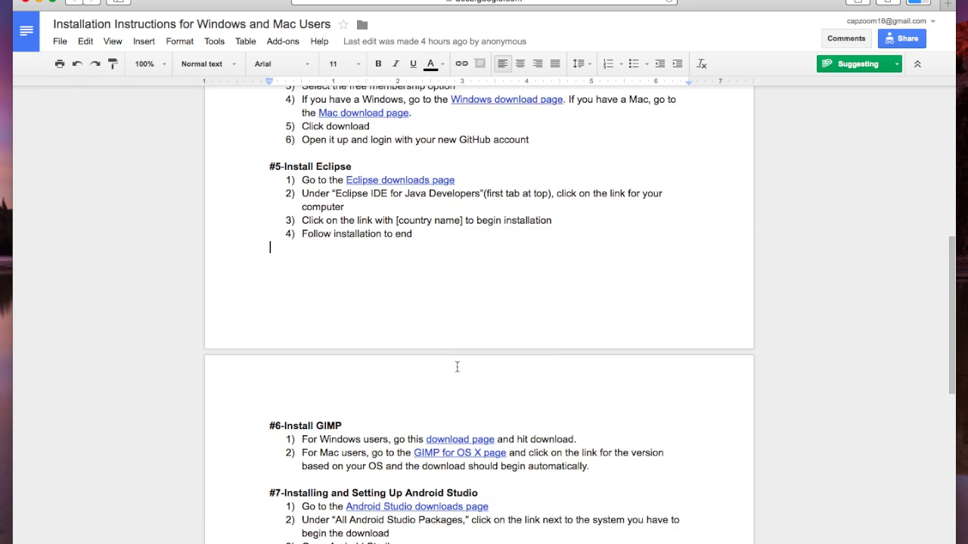
scroll(458, 368, up, 1)
click(394, 161)
click(412, 182)
click(488, 263)
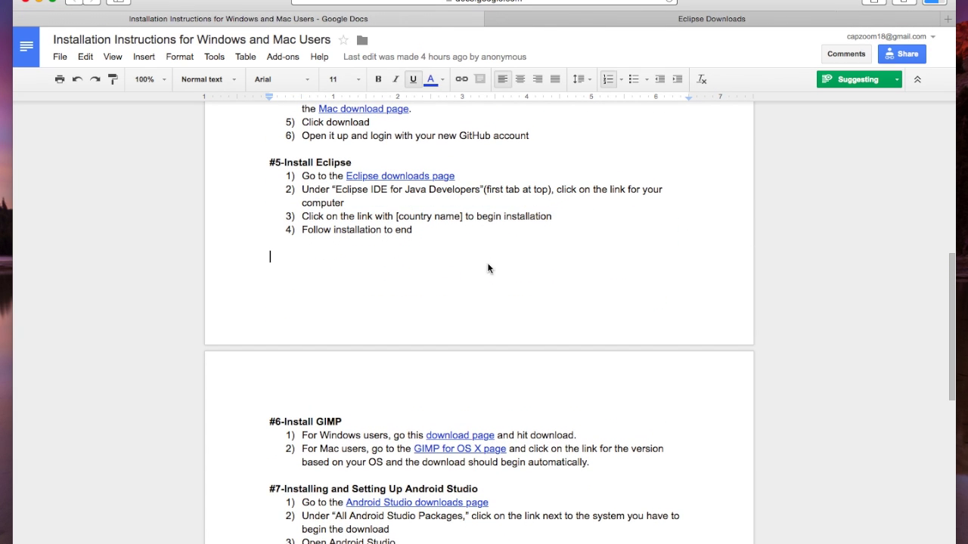
Download Eclipse for Java Developers Mac 64-bit from the Penn State mirror, then close that tab
click(582, 19)
scroll(591, 185, down, 4)
scroll(591, 189, down, 2)
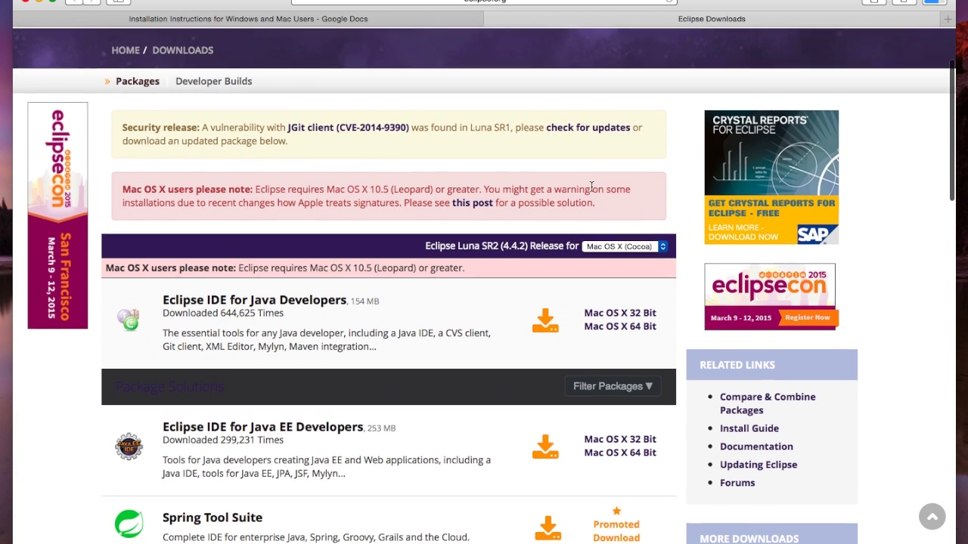
click(627, 310)
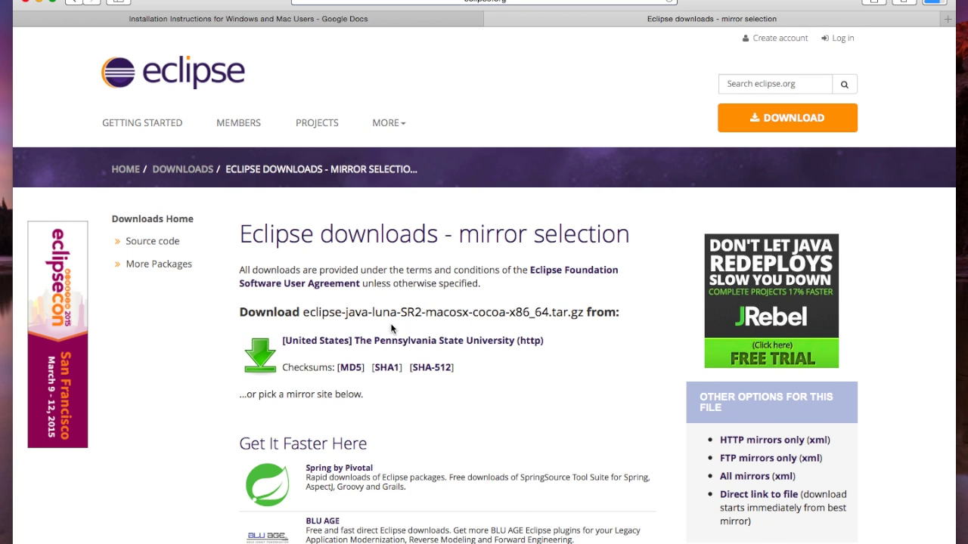
scroll(390, 323, down, 1)
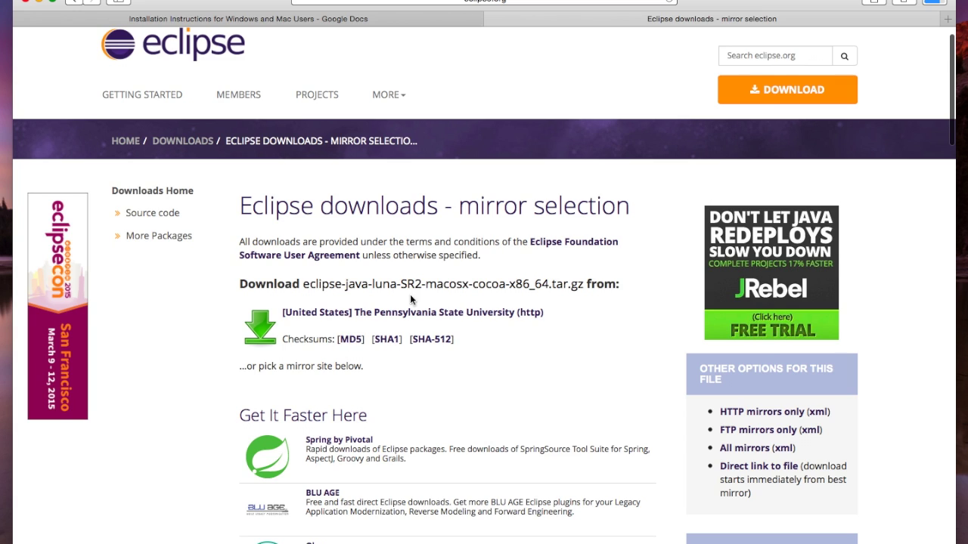
scroll(406, 292, down, 5)
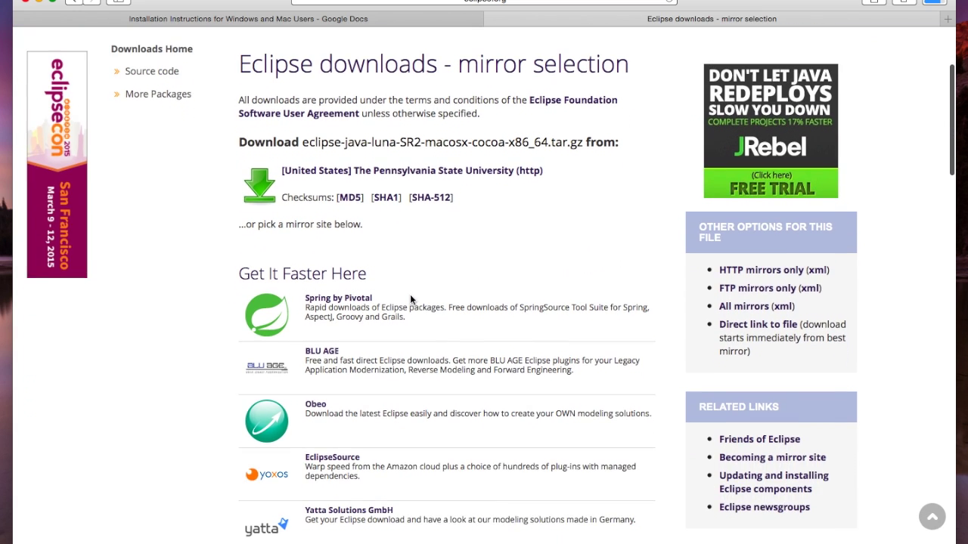
click(410, 170)
scroll(530, 174, down, 2)
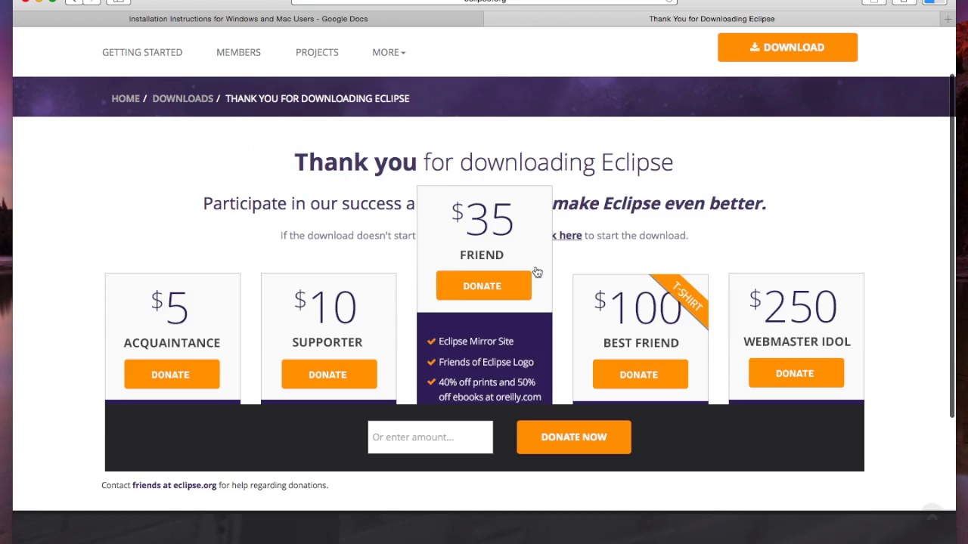
click(493, 19)
click(916, 4)
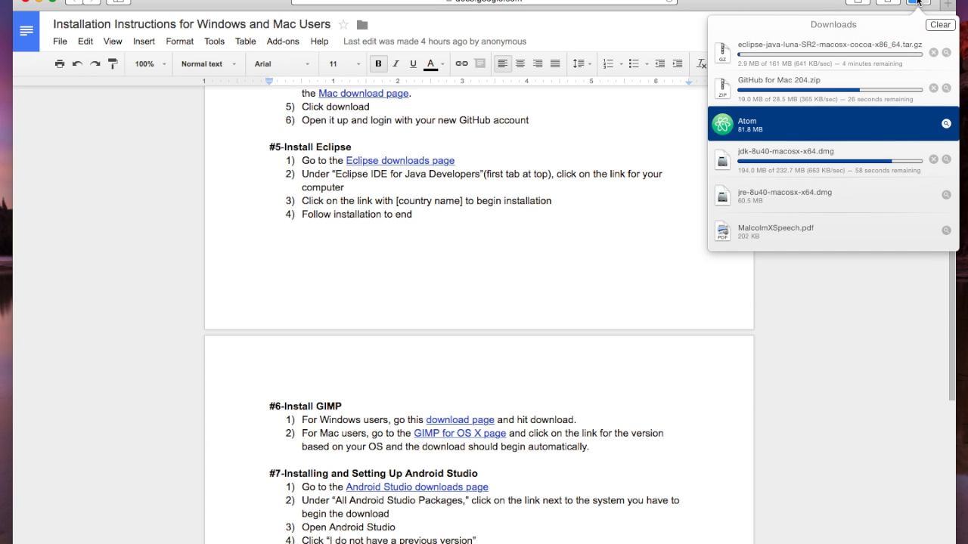
Open the checklist's GIMP for OS X link in a new tab and switch to it
click(683, 185)
scroll(587, 286, down, 2)
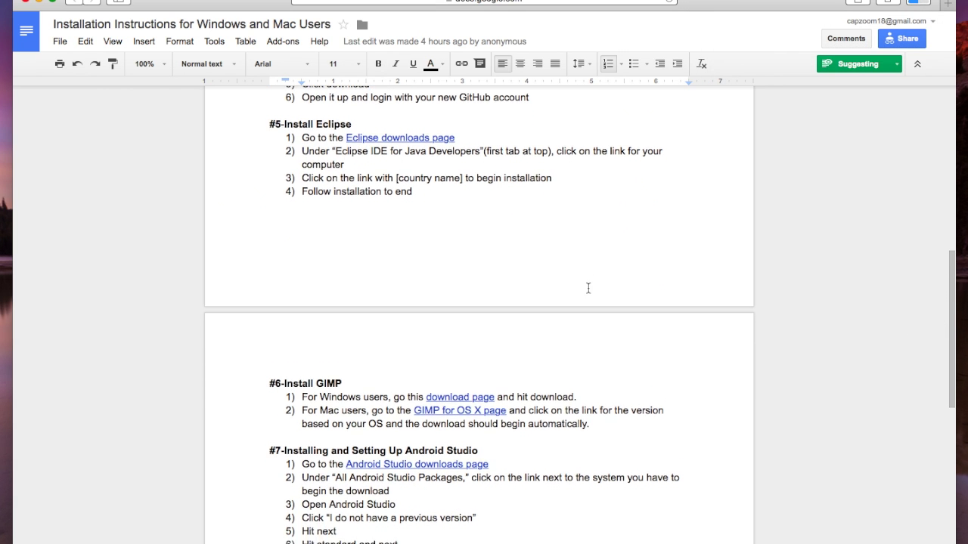
scroll(588, 288, down, 3)
click(434, 278)
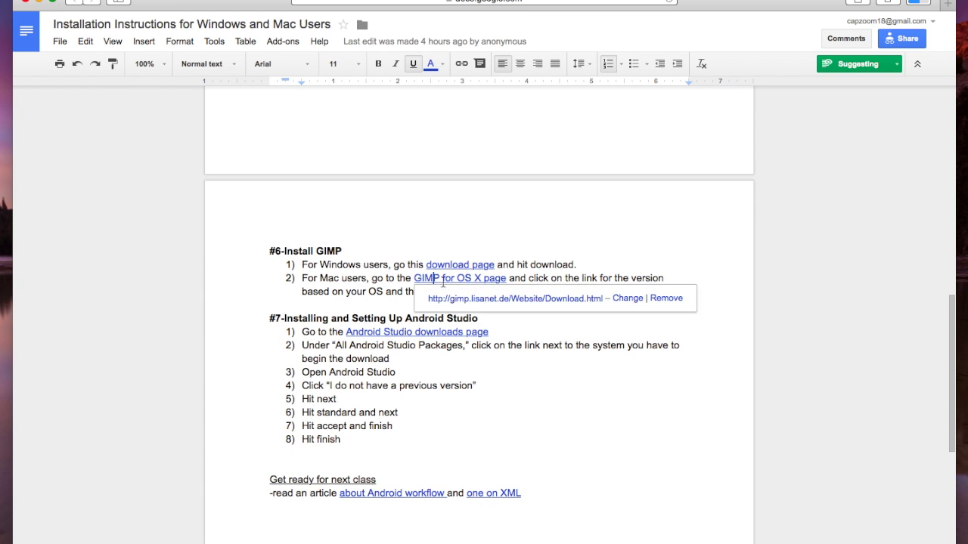
click(513, 299)
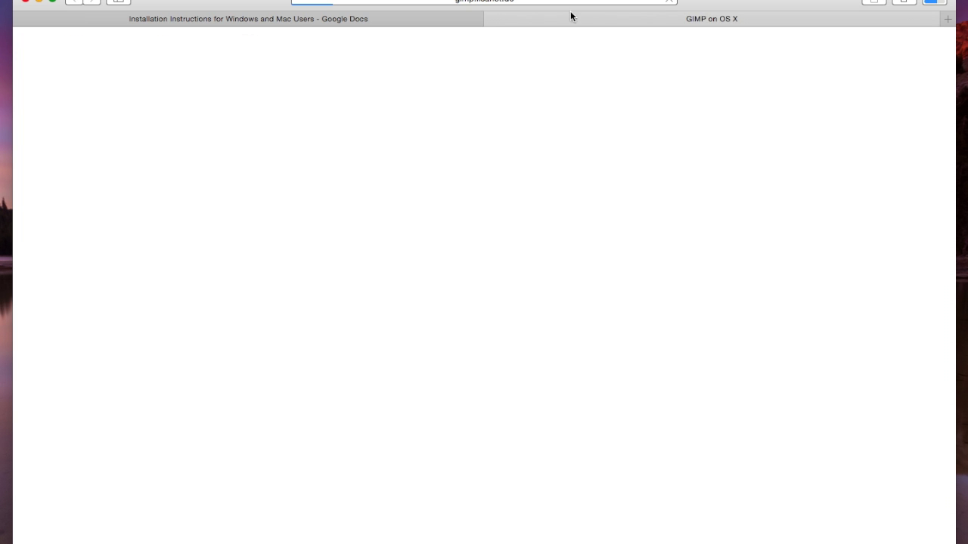
click(295, 23)
scroll(375, 273, down, 1)
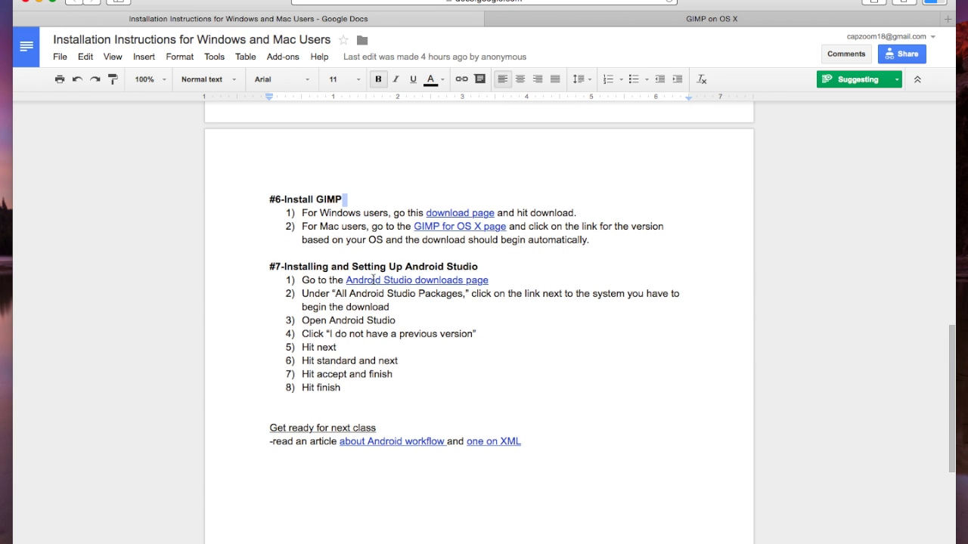
click(770, 24)
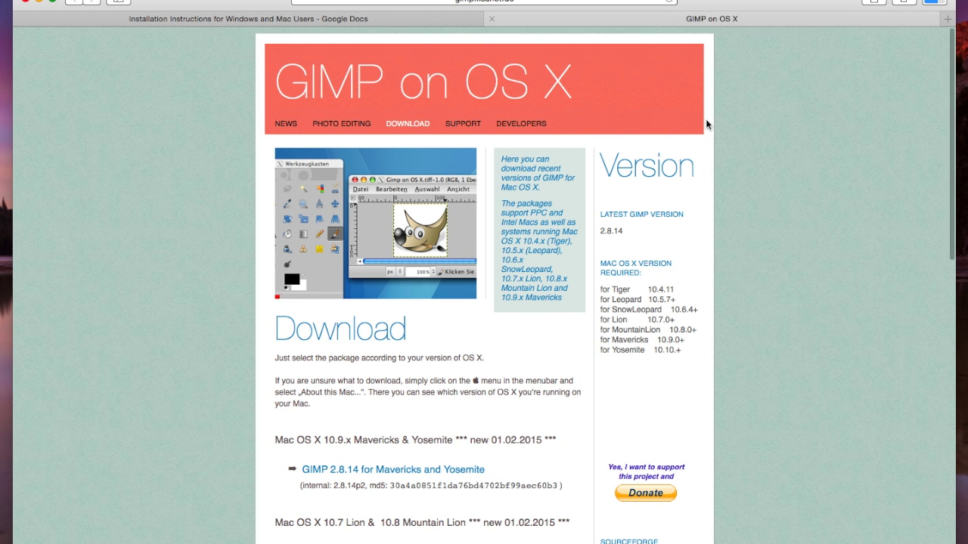
Start the GIMP 2.8.14 for Mavericks and Yosemite download, then close the SourceForge and GIMP tabs
scroll(449, 291, down, 3)
click(338, 399)
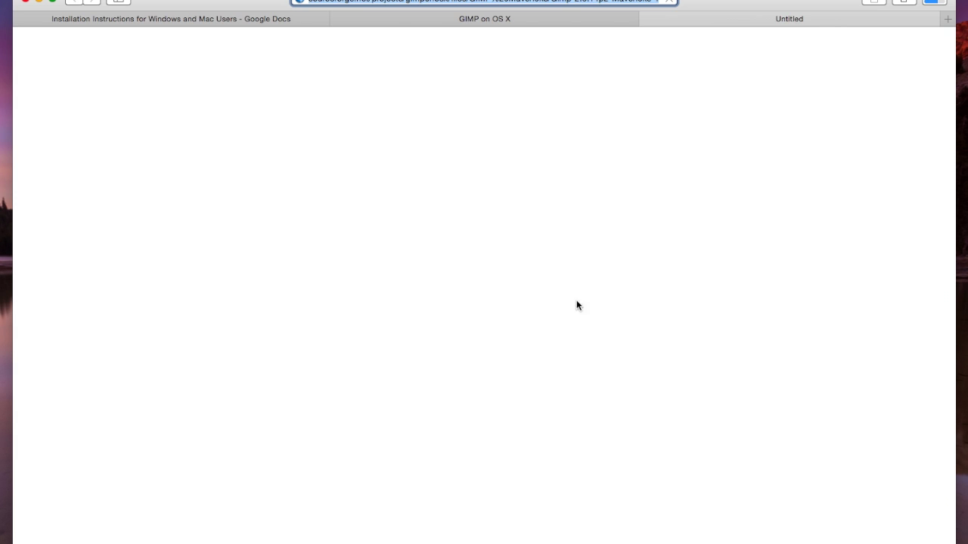
click(940, 6)
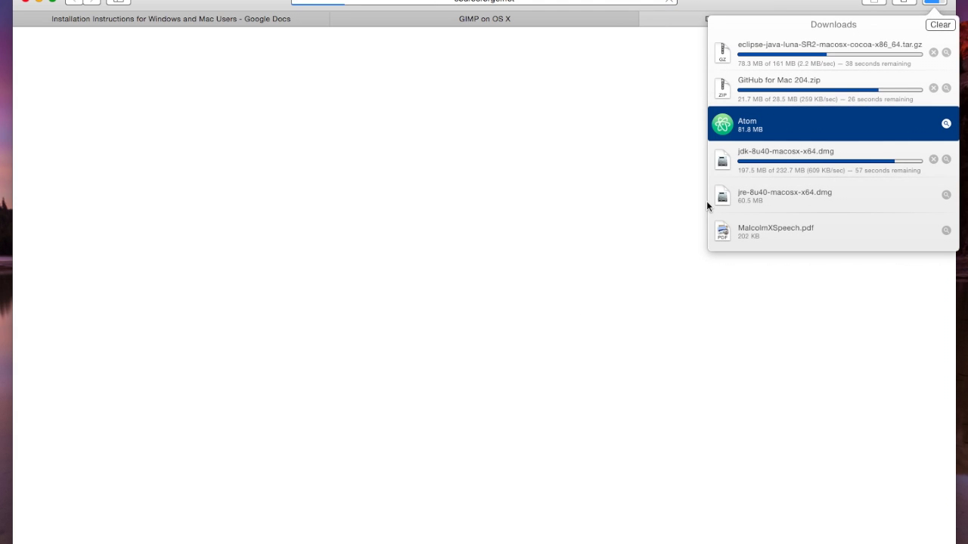
click(630, 211)
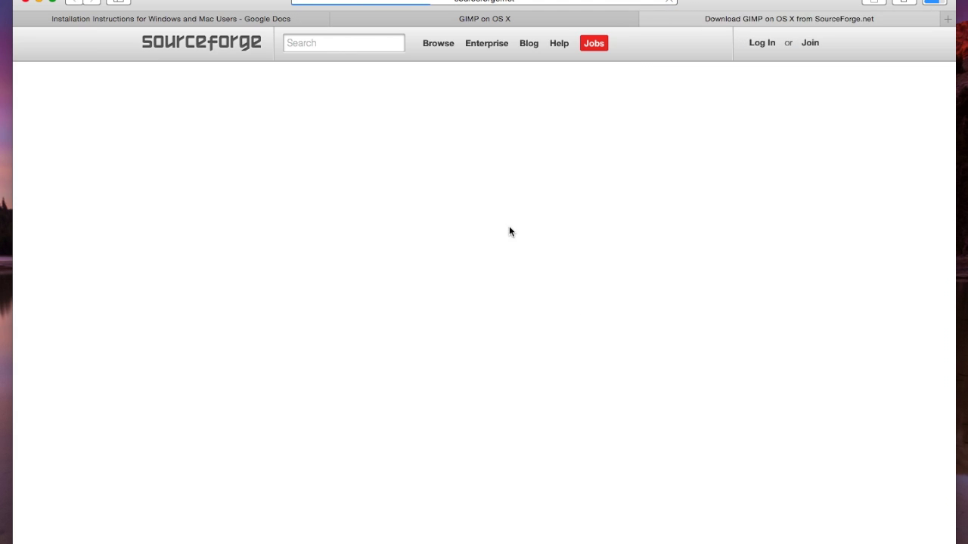
scroll(948, 34, down, 1)
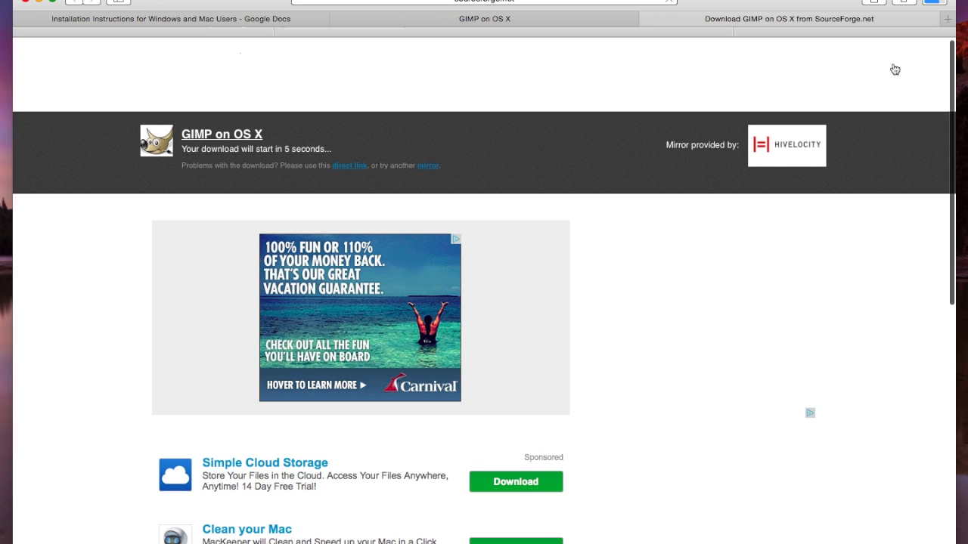
click(934, 2)
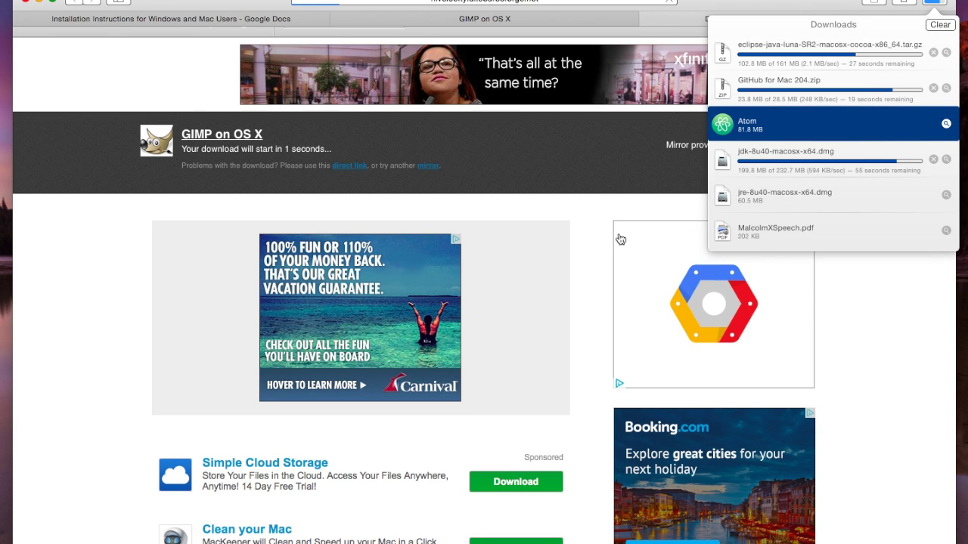
click(620, 234)
click(646, 18)
click(495, 21)
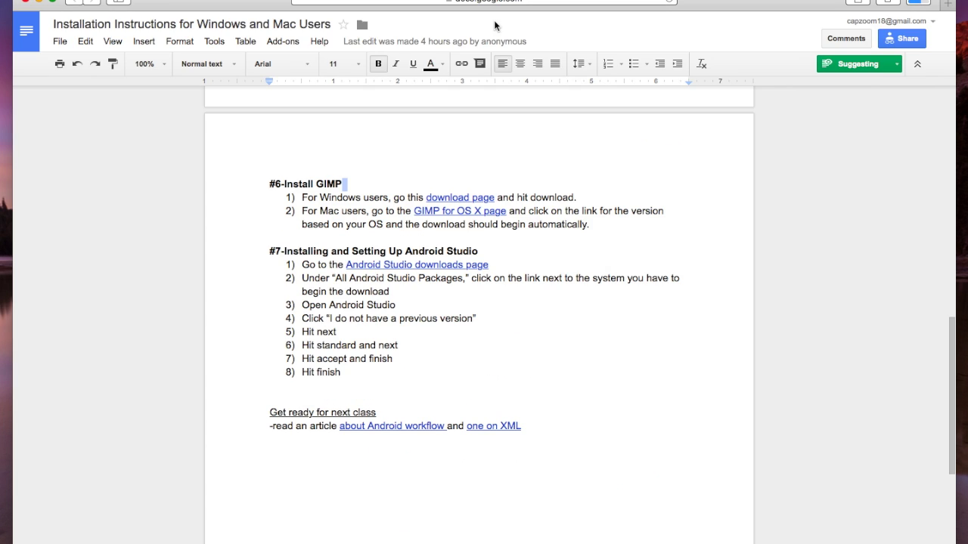
Open the Android Studio downloads page from the checklist, continuing past the redirect
click(454, 267)
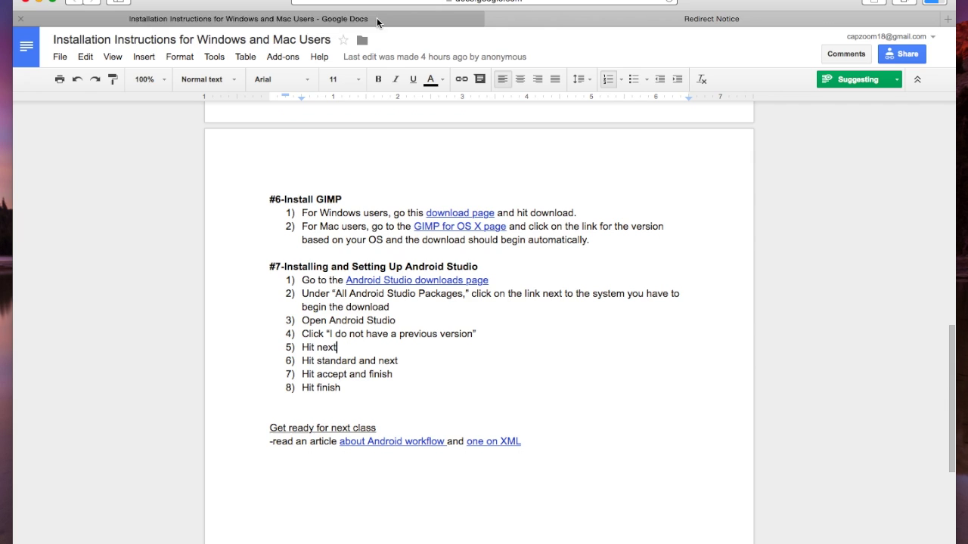
click(579, 21)
click(935, 3)
click(184, 340)
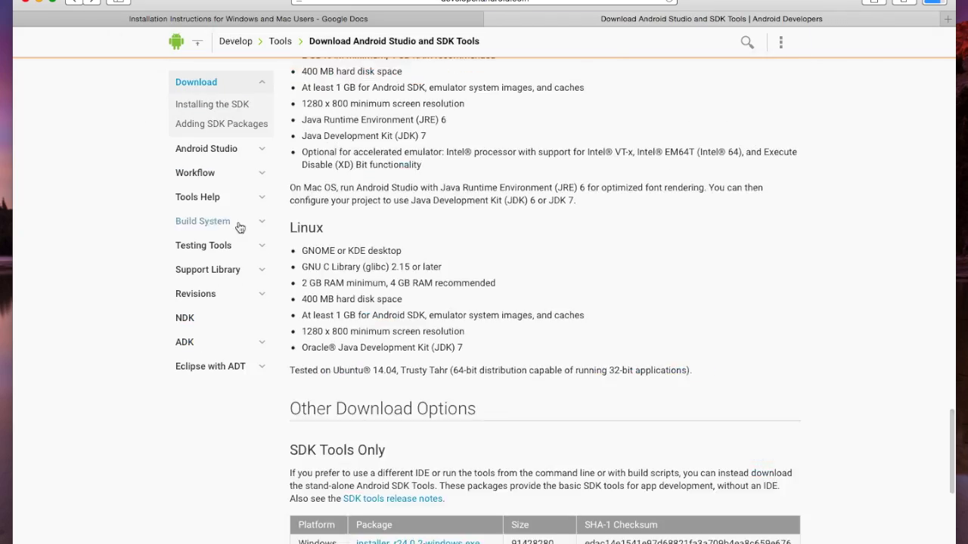
scroll(164, 279, up, 5)
scroll(162, 270, down, 8)
scroll(283, 166, up, 5)
drag(291, 161, 613, 333)
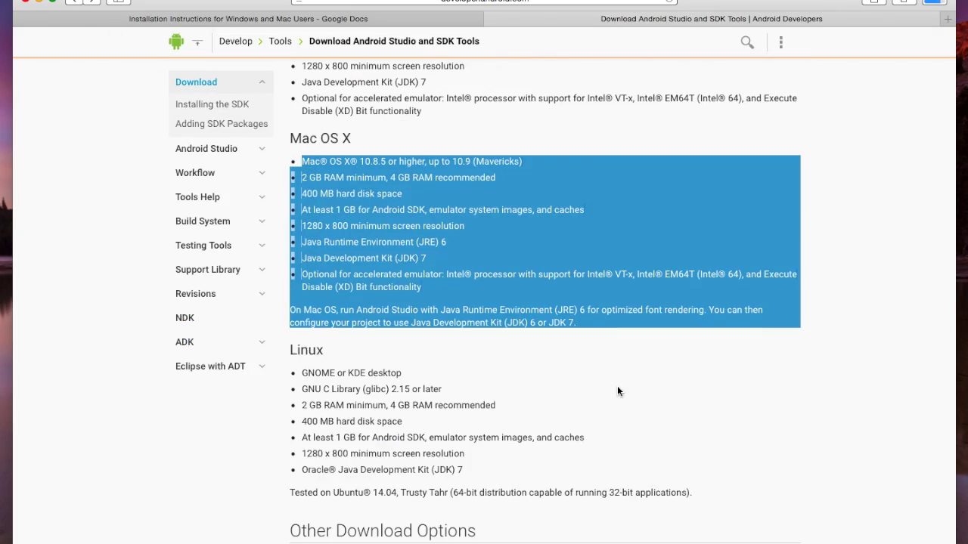
click(617, 391)
scroll(617, 391, down, 15)
Pick the Android Studio Mac .dmg, accept the SDK terms and download it, then launch GitHub
triple_click(405, 255)
click(376, 451)
scroll(544, 322, down, 20)
click(300, 468)
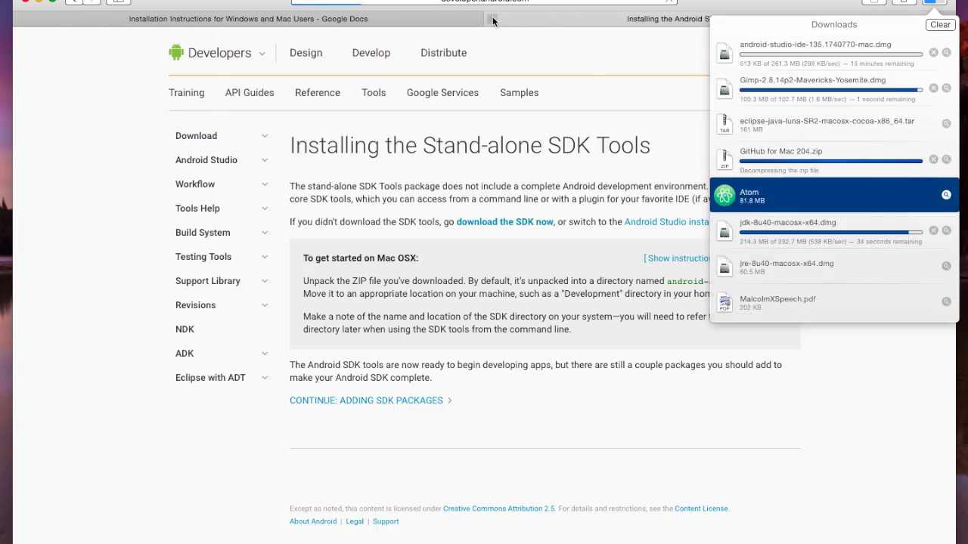
key(ctrl+shift+Tab)
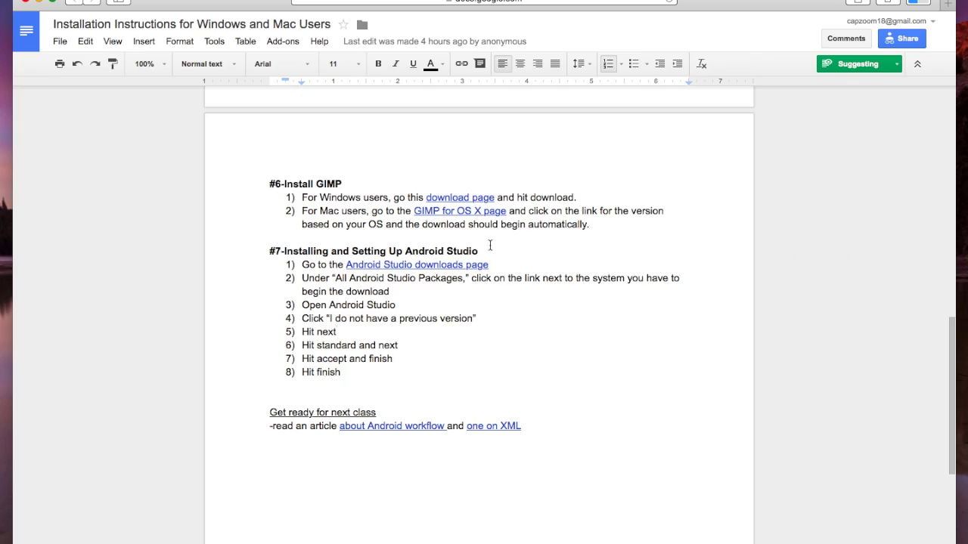
click(917, 2)
double_click(802, 159)
Confirm opening the downloaded GitHub app, declining to move it into Applications
click(608, 192)
click(501, 198)
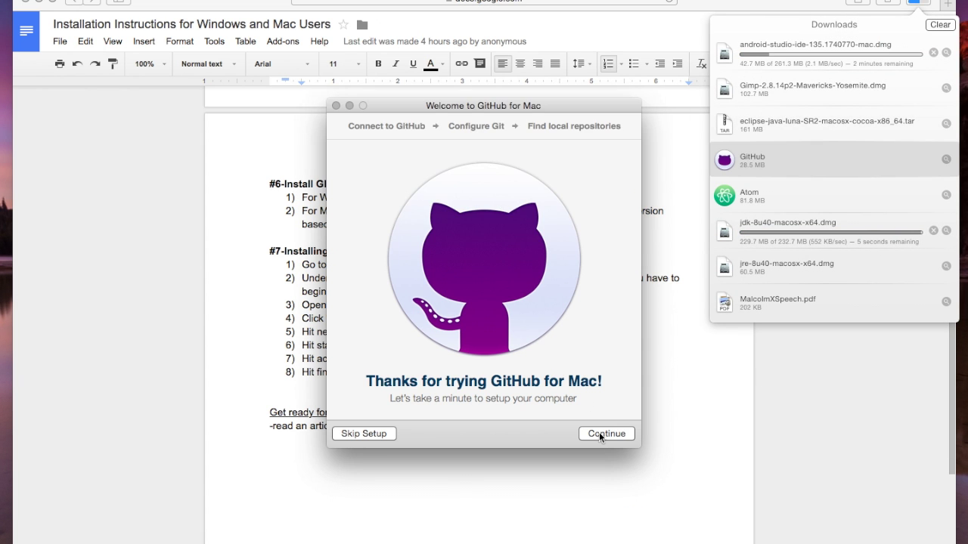
click(640, 360)
key(super+Tab)
Sign in to GitHub with the account e-mail and password
click(616, 434)
key(Tab)
text(••••••••••)
key(Return)
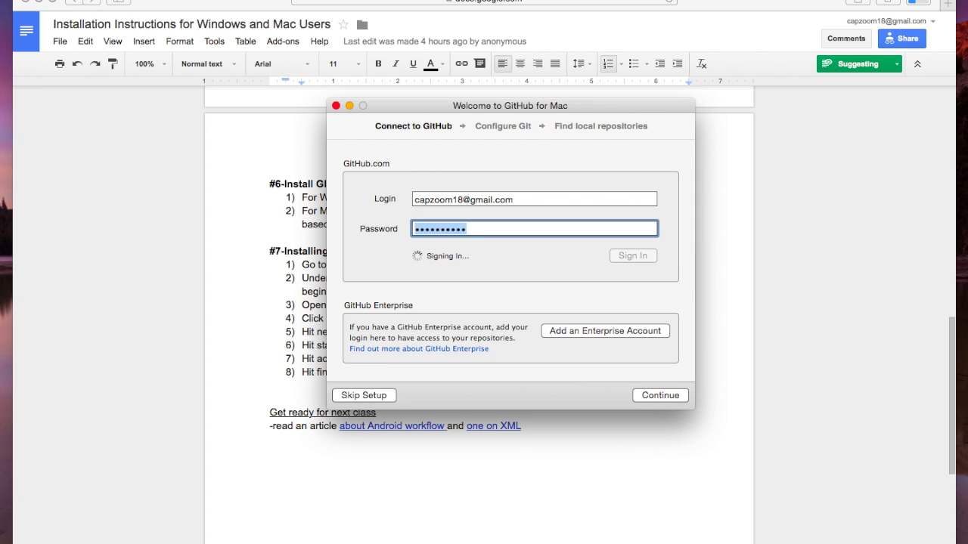
Complete the Git configuration step and finish setup to reach GitHub's main window
click(646, 324)
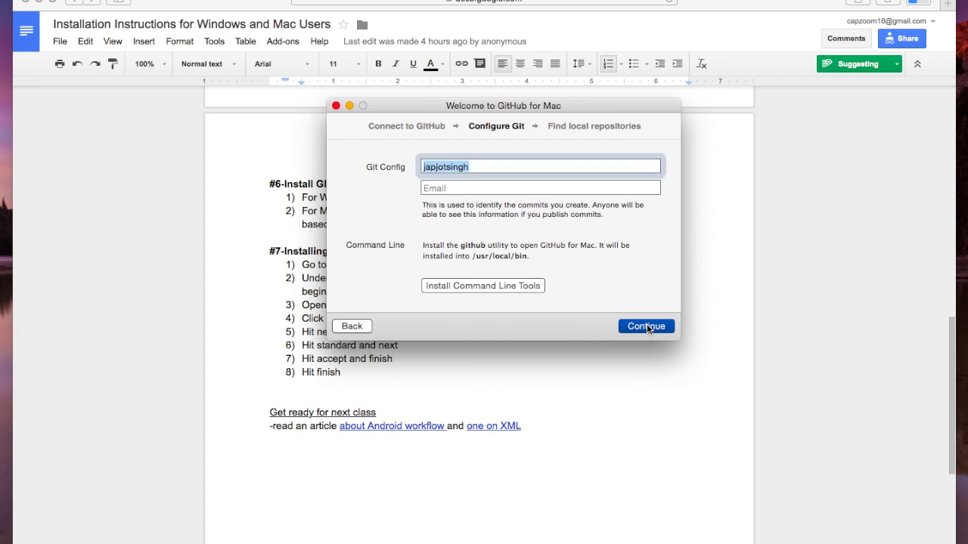
click(532, 189)
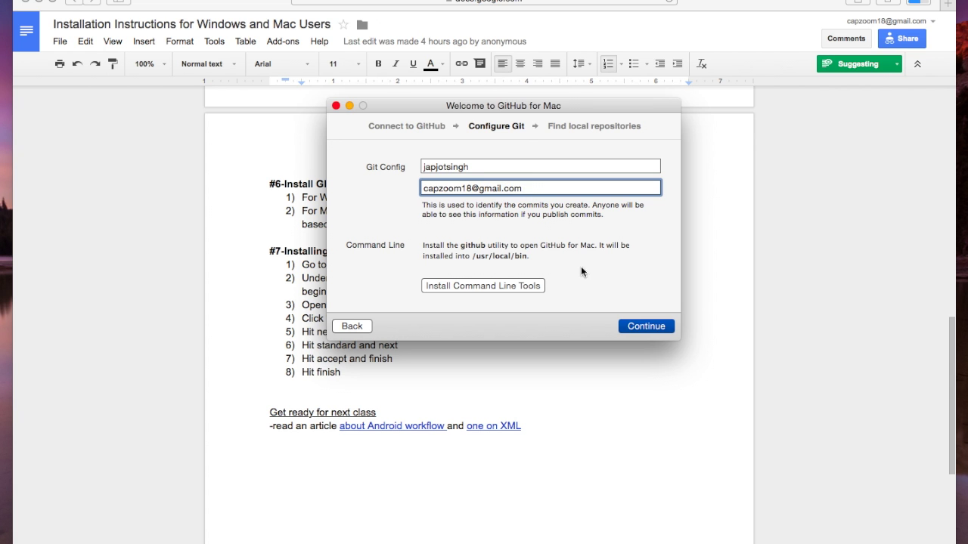
key(Return)
click(667, 428)
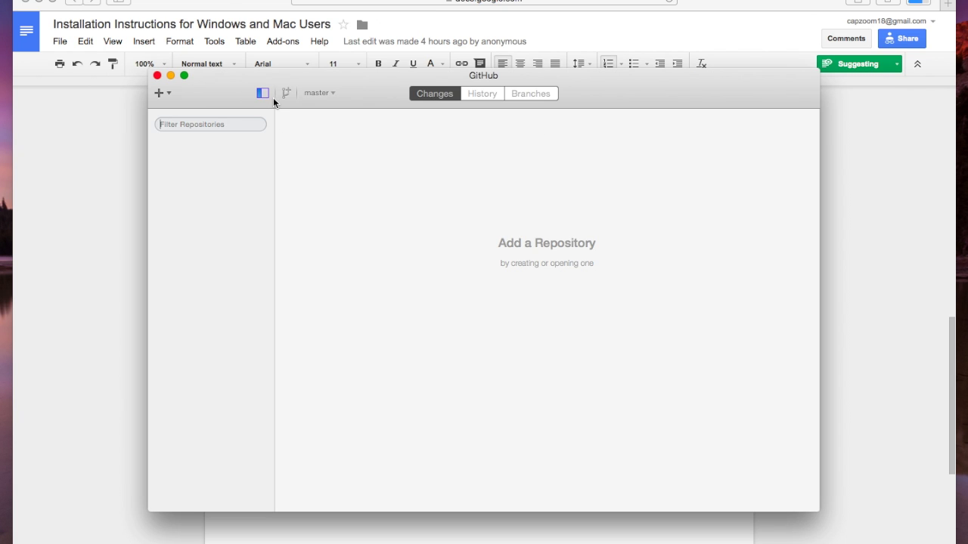
Back in Safari, open the JDK disk image from the downloads list
key(super+Tab)
click(918, 2)
click(820, 227)
scroll(654, 351, up, 10)
Open the JDK disk image and install JDK 8 Update 40, entering the admin password
scroll(654, 351, down, 2)
double_click(744, 232)
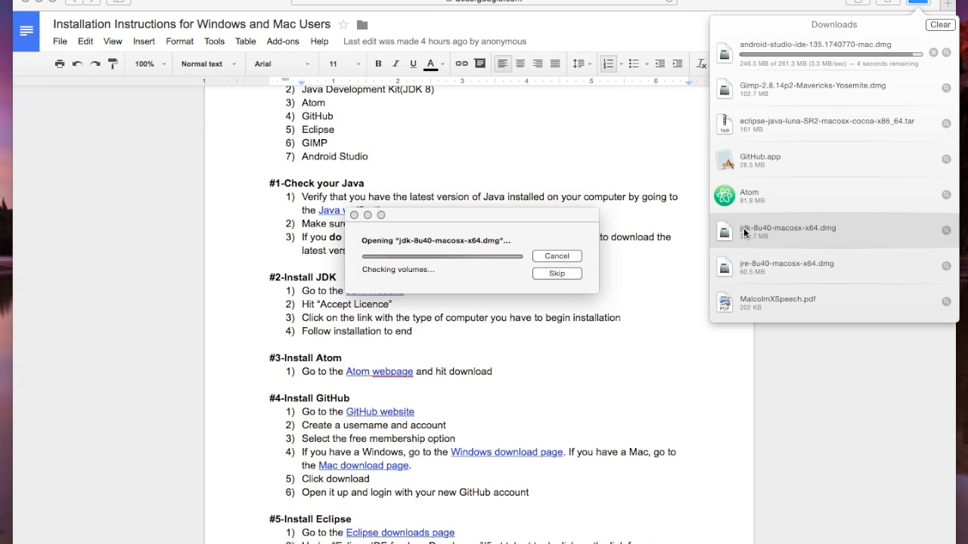
double_click(193, 106)
click(651, 361)
click(650, 360)
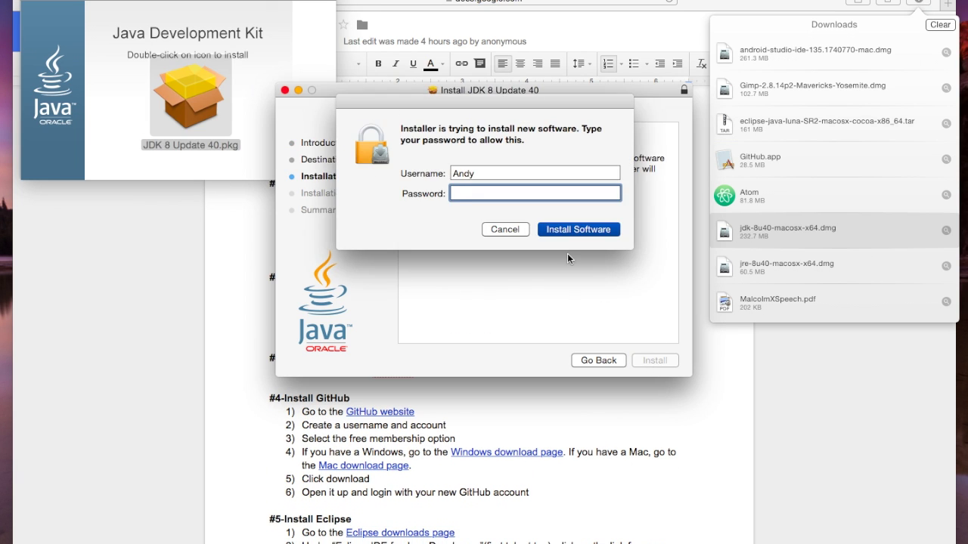
text(•••••)
key(Return)
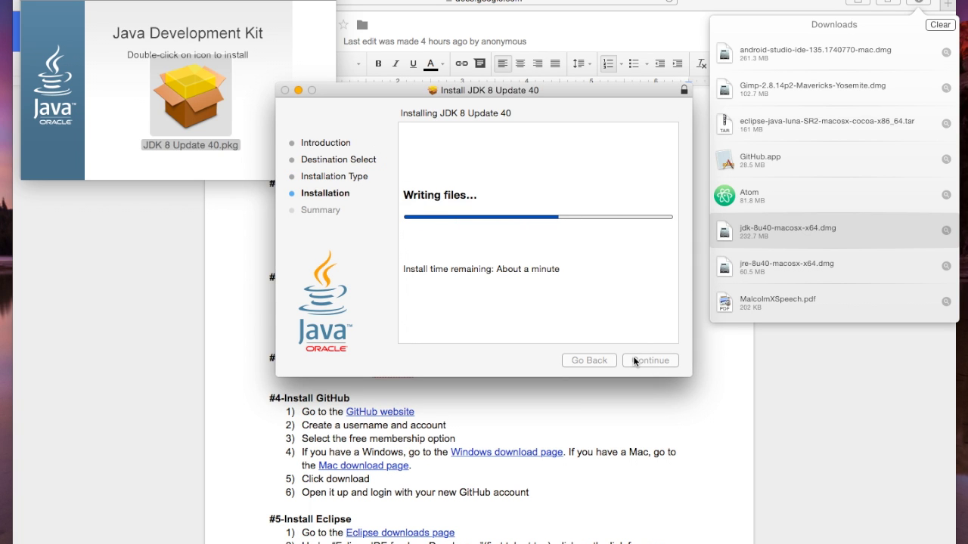
Close the JDK installer and disk window, then expand the downloaded Eclipse archive
click(648, 361)
click(30, 0)
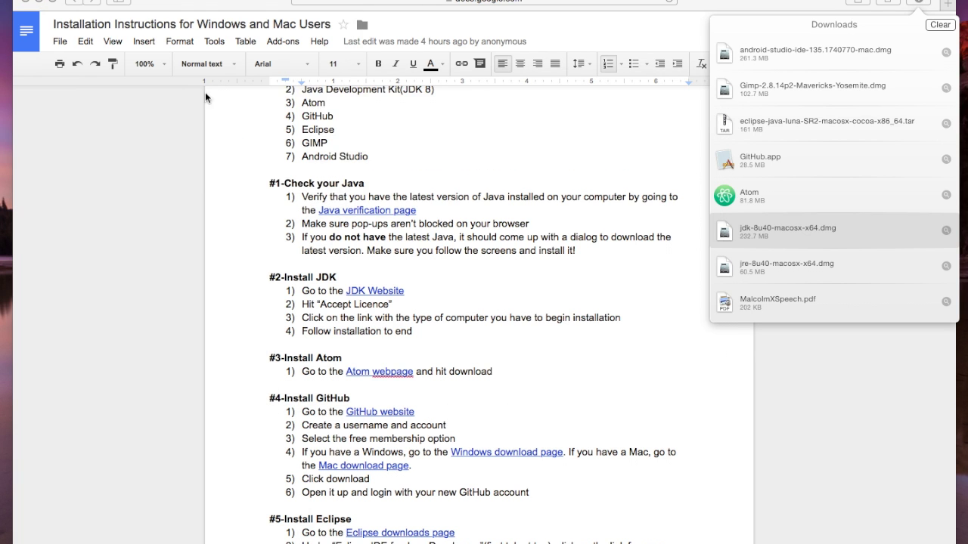
scroll(469, 227, down, 2)
double_click(756, 124)
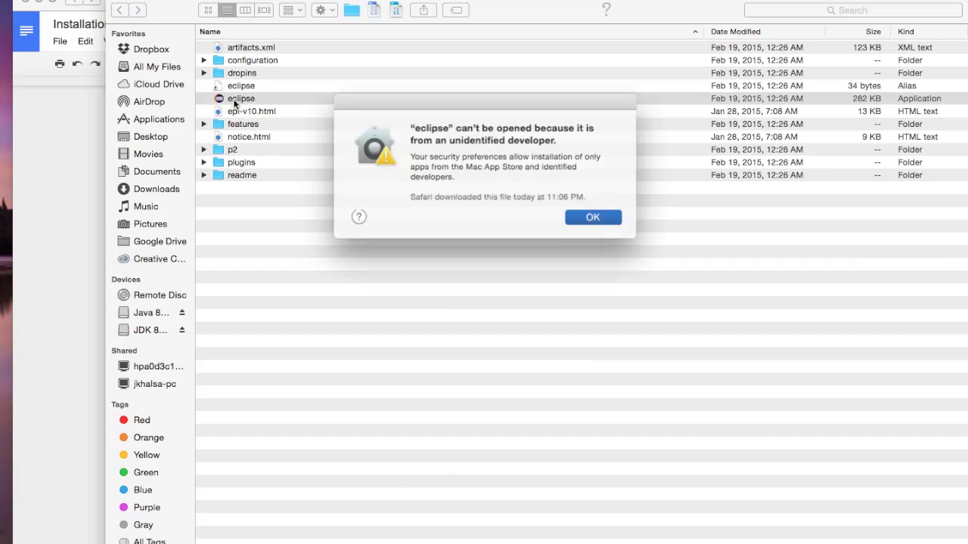
Allow Eclipse to open anyway via Security & Privacy settings and confirm opening it
click(594, 216)
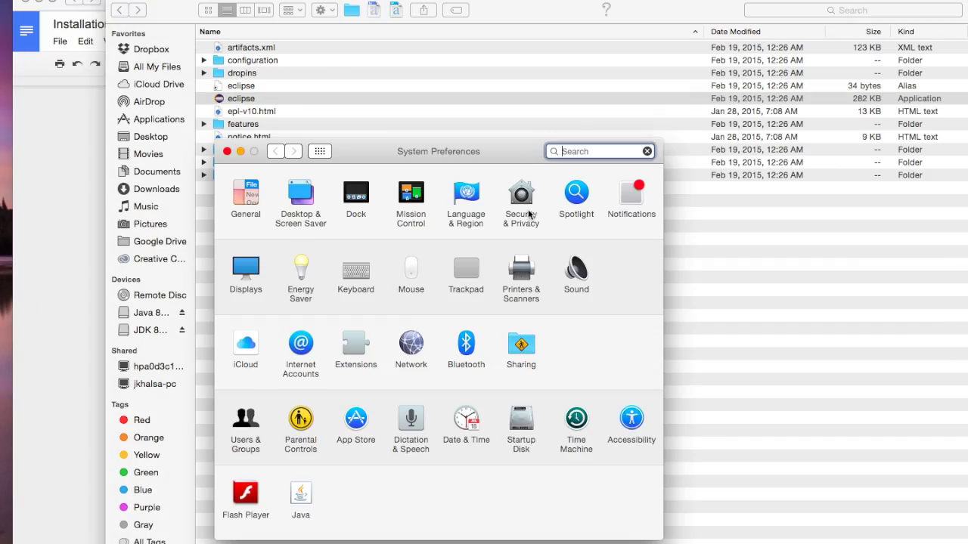
click(530, 215)
click(541, 408)
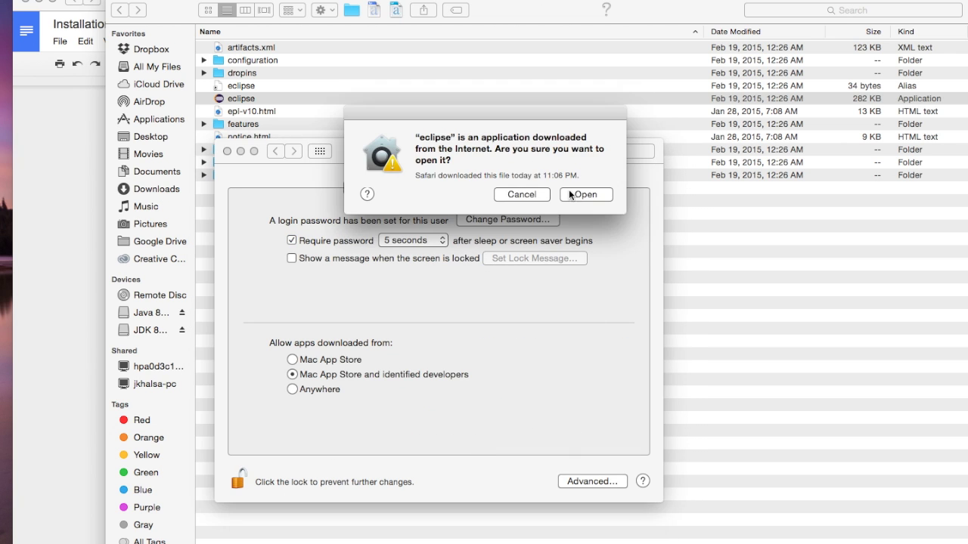
click(572, 195)
click(239, 481)
click(227, 151)
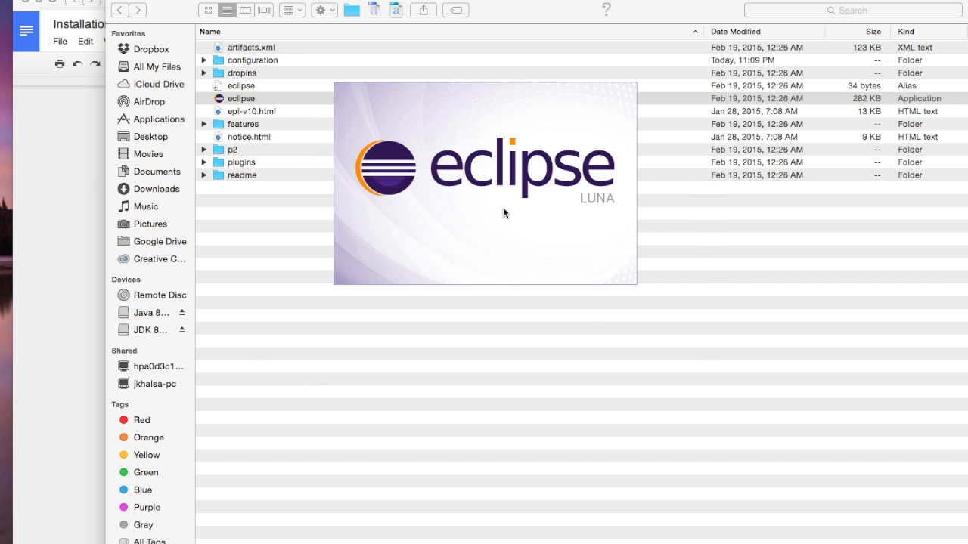
Set the Desktop as the Eclipse workspace and launch to the Welcome page
click(628, 247)
click(292, 337)
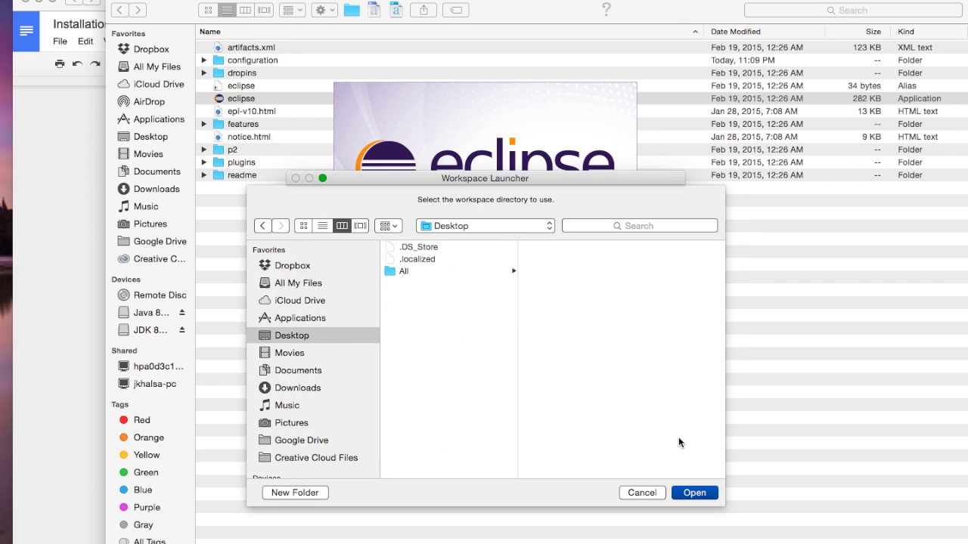
click(693, 492)
click(642, 317)
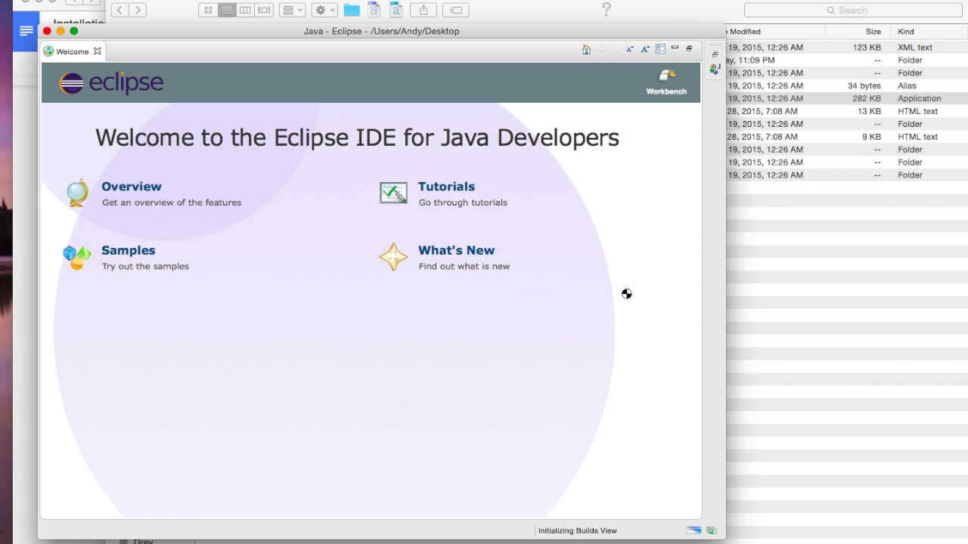
drag(440, 31, 481, 27)
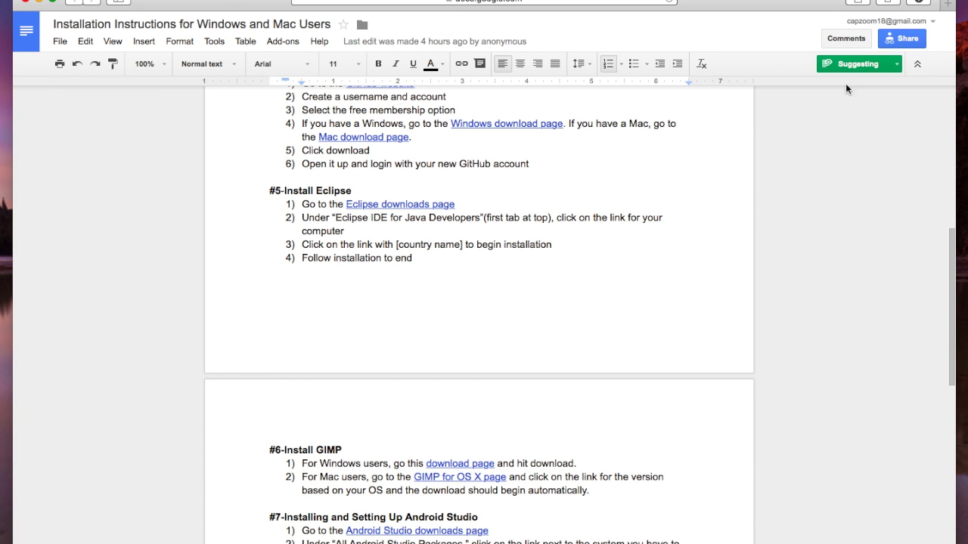
Launch GIMP 2.8 from its disk image, confirming the downloaded-app prompt
click(832, 83)
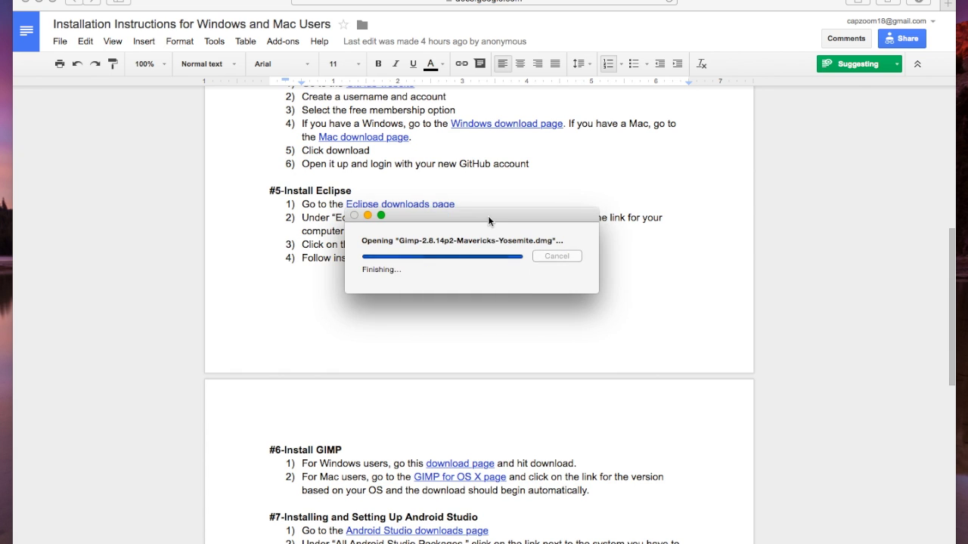
click(641, 216)
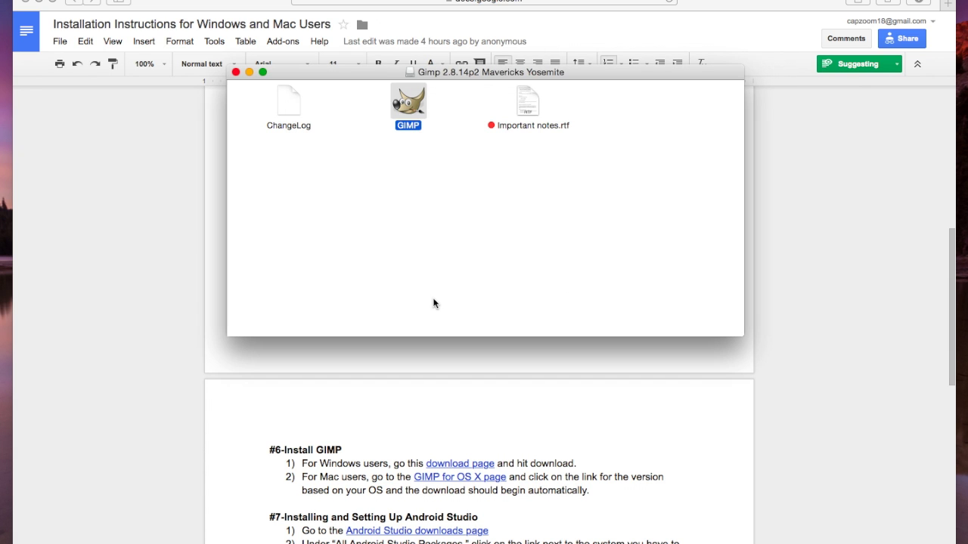
click(433, 300)
key(super+Tab)
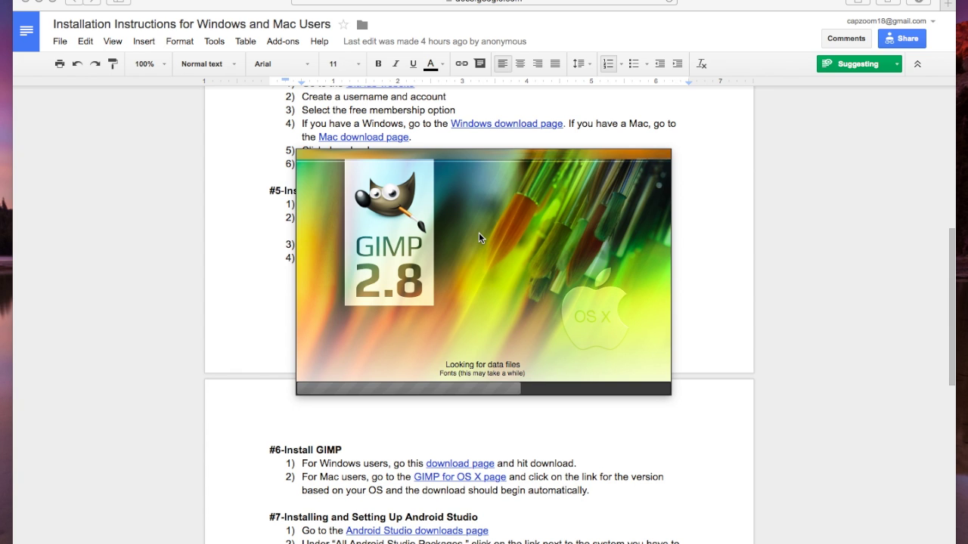
click(915, 3)
Open the Android Studio disk image and drag Android Studio onto the Applications folder
double_click(786, 48)
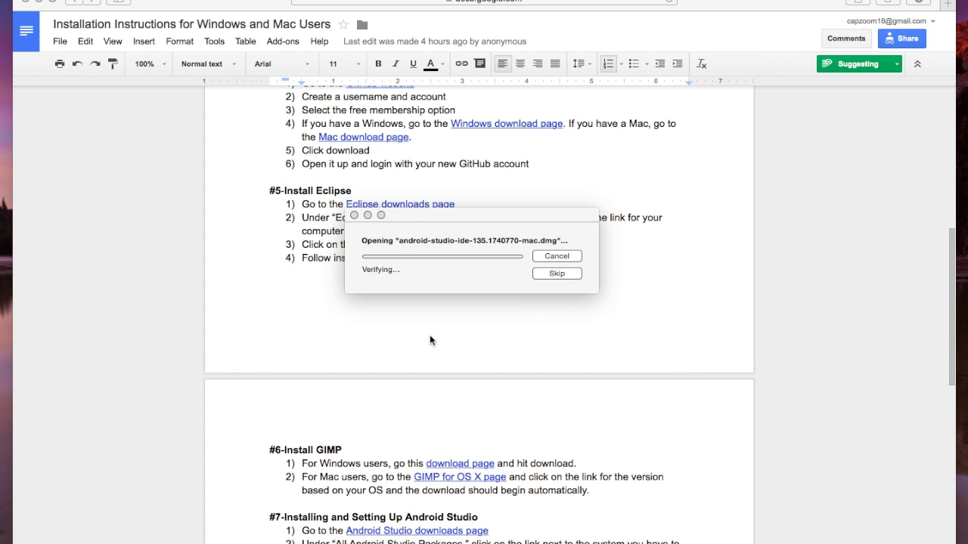
scroll(520, 365, down, 4)
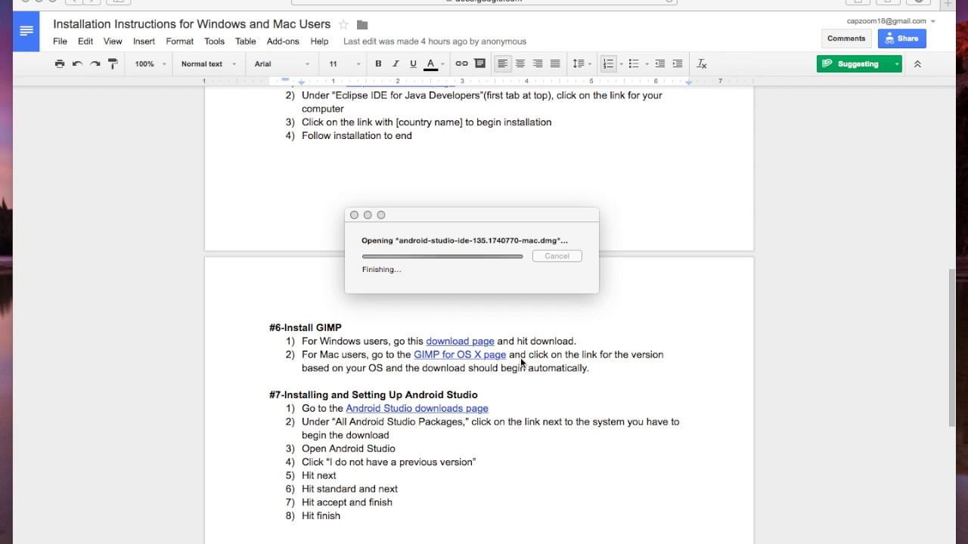
drag(403, 214, 574, 220)
Bring the copy progress into view and hide GIMP's windows to clear the screen
key(super+Tab)
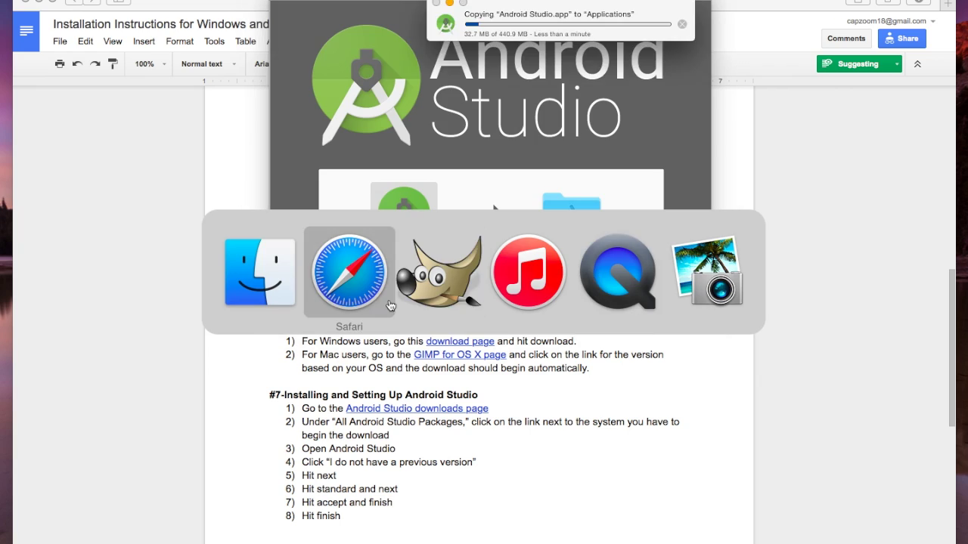
key(super+Tab)
key(ctrl+Up)
click(317, 253)
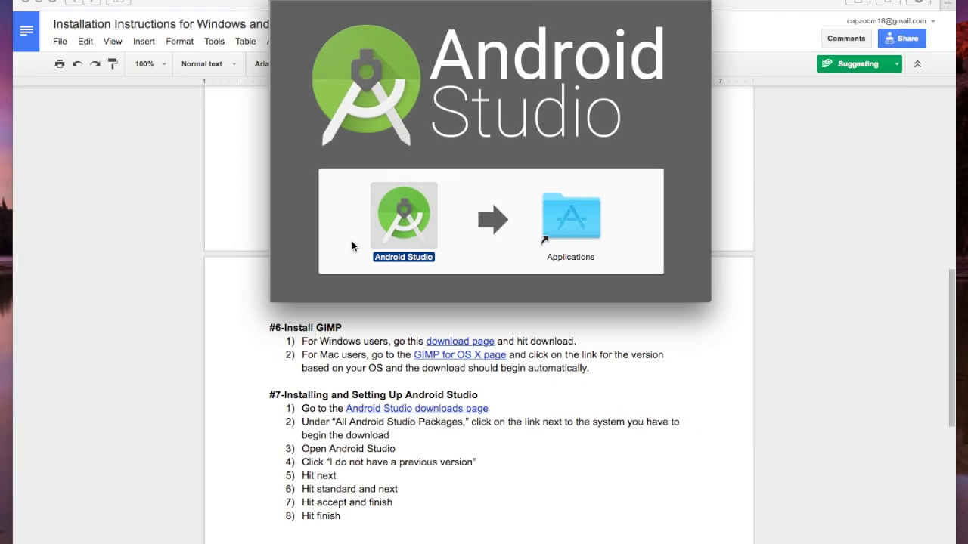
key(ctrl+Up)
click(865, 158)
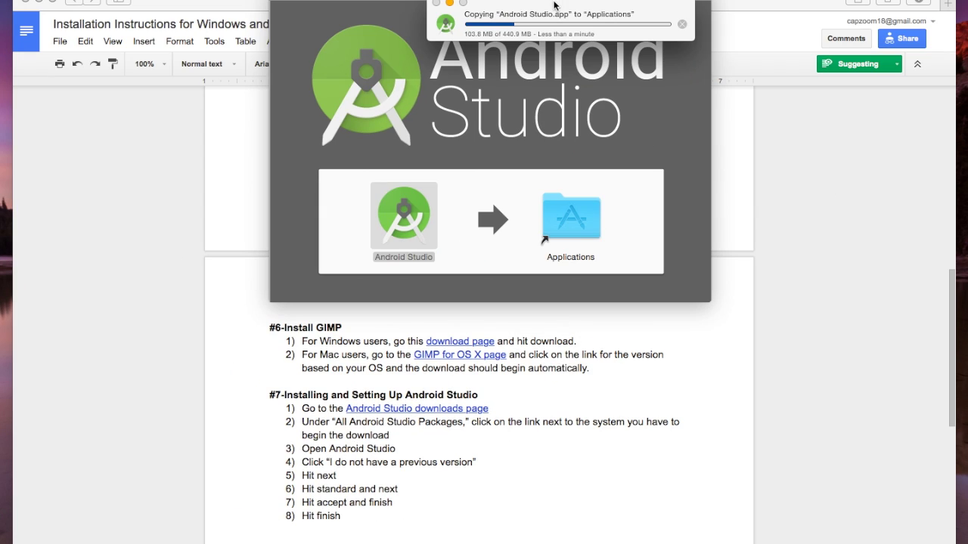
click(736, 0)
click(736, 0)
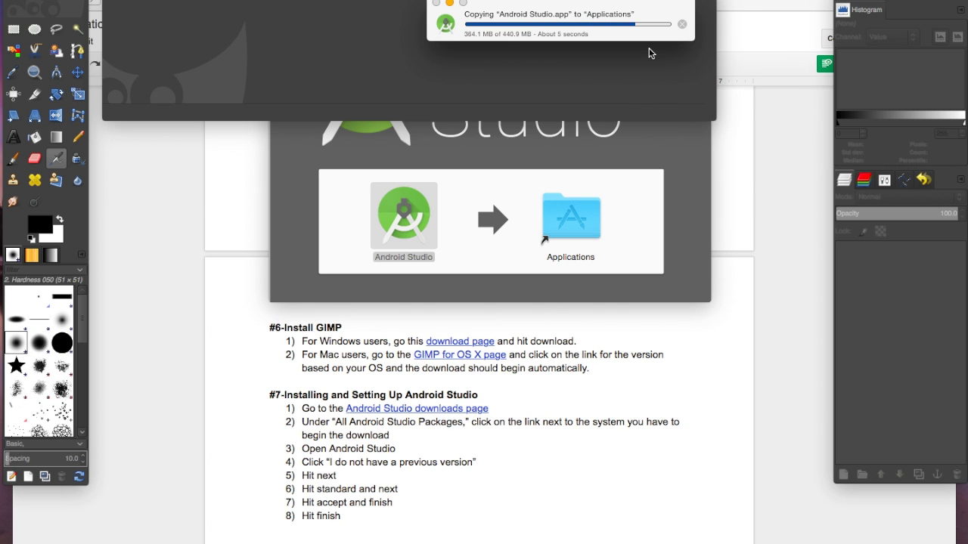
drag(896, 0, 853, 0)
key(super+q)
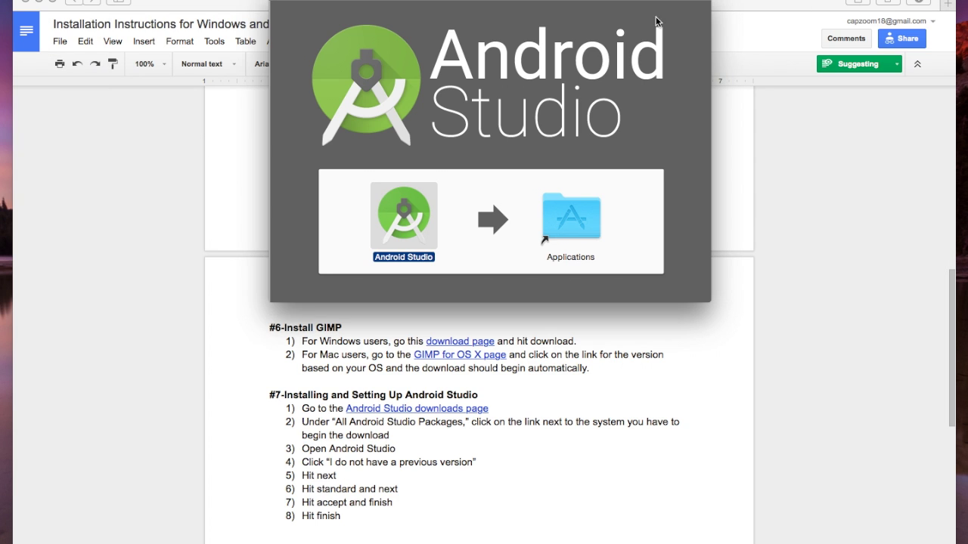
drag(586, 0, 583, 21)
Search Spotlight for 'android studio', then switch to Finder and open a new window
key(super+space)
text(androp)
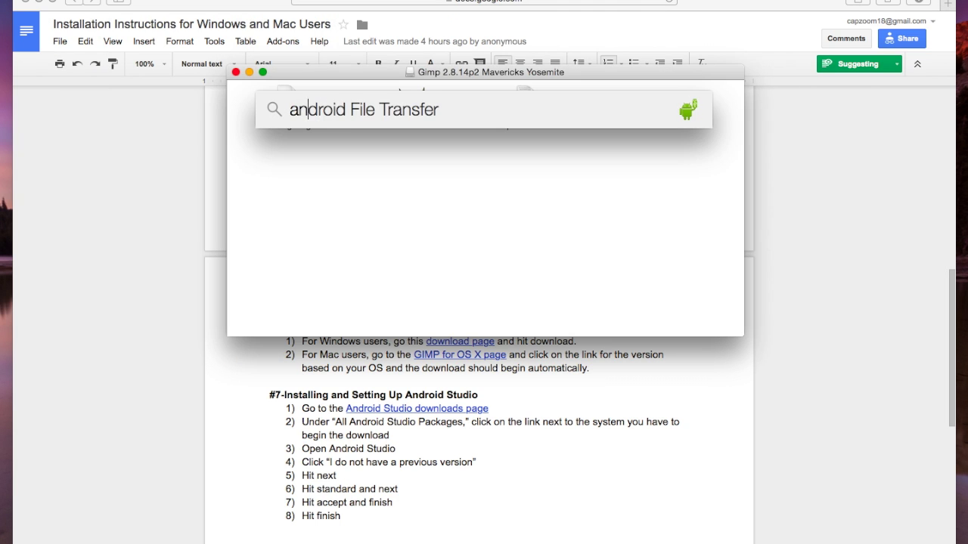
key(BackSpace)
text(id studio)
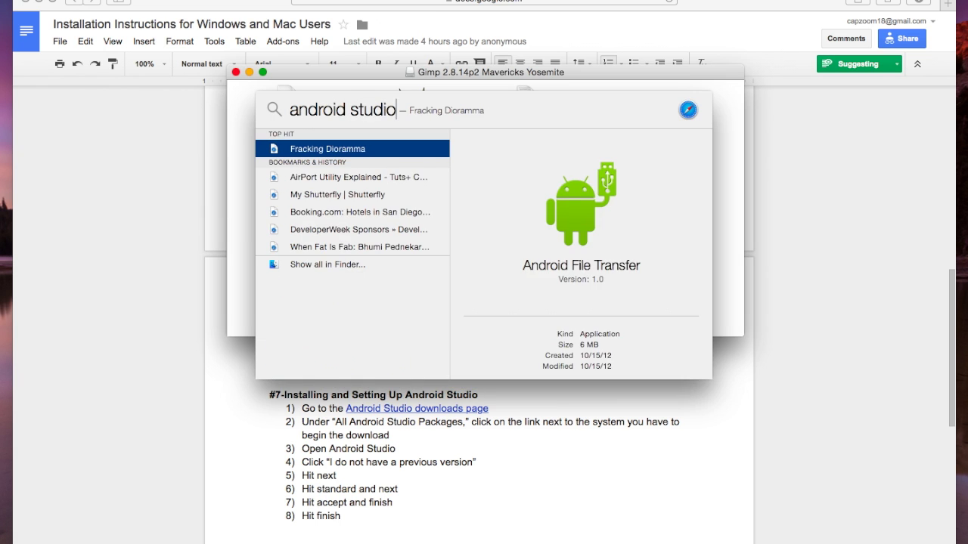
key(Escape)
key(Escape)
key(super+Tab)
key(super+shift+Tab)
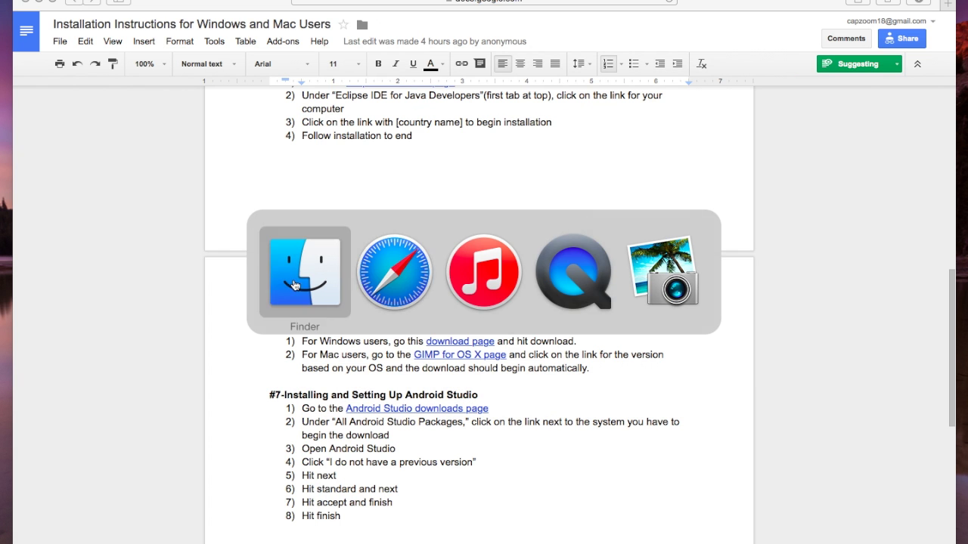
click(15, 28)
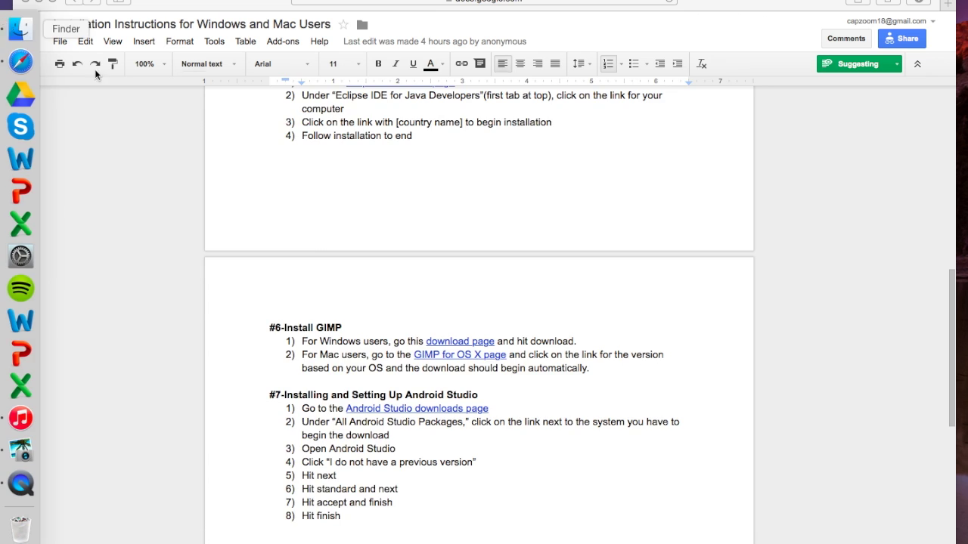
Locate and select Android Studio in Finder's Applications folder
text(andr)
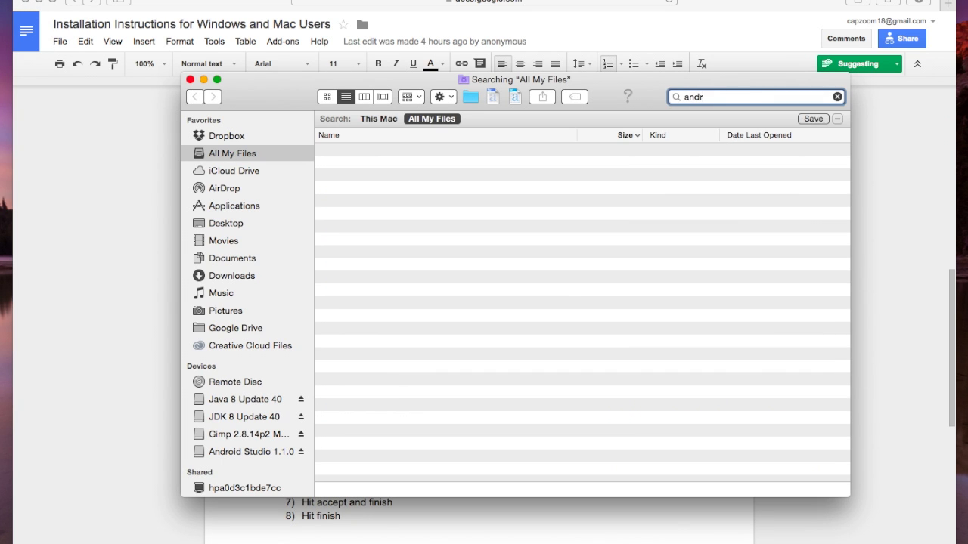
text(iod studio)
key(Return)
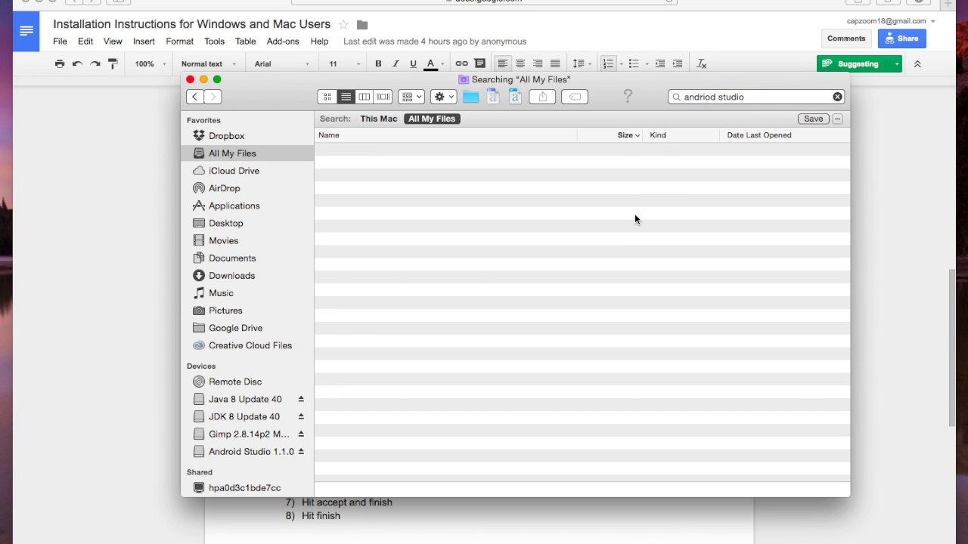
triple_click(756, 96)
click(240, 195)
click(240, 205)
scroll(425, 338, down, 10)
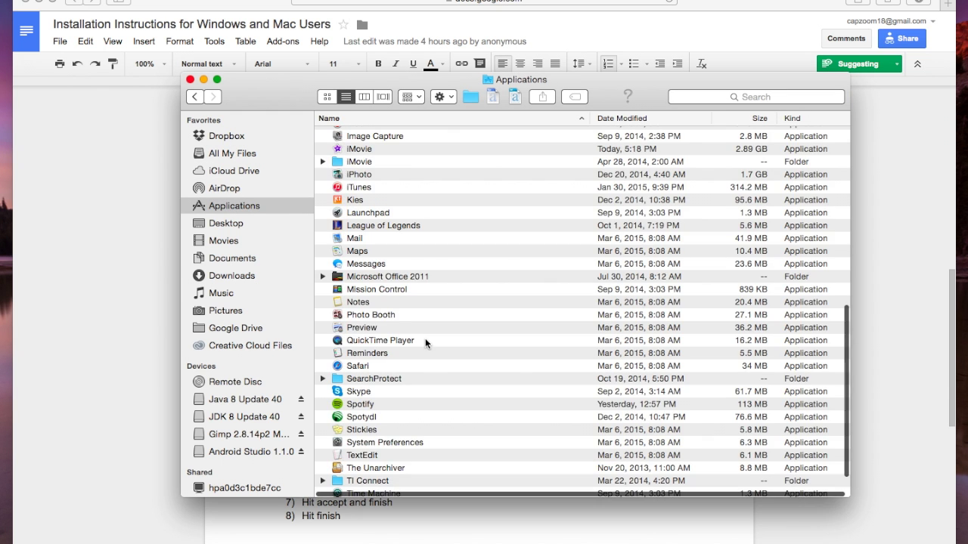
scroll(425, 338, up, 10)
click(382, 198)
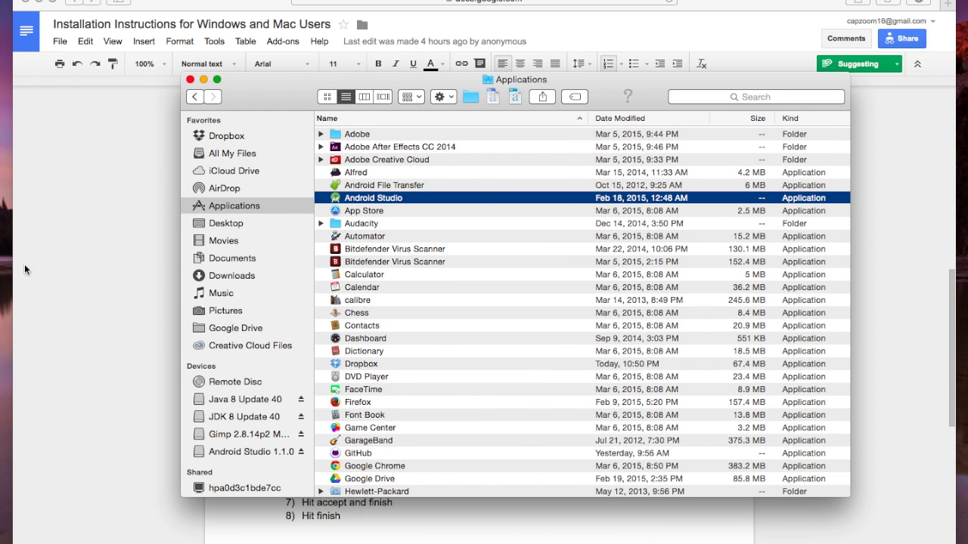
Launch Android Studio, confirm opening it, and choose not to import previous settings
click(20, 487)
click(609, 191)
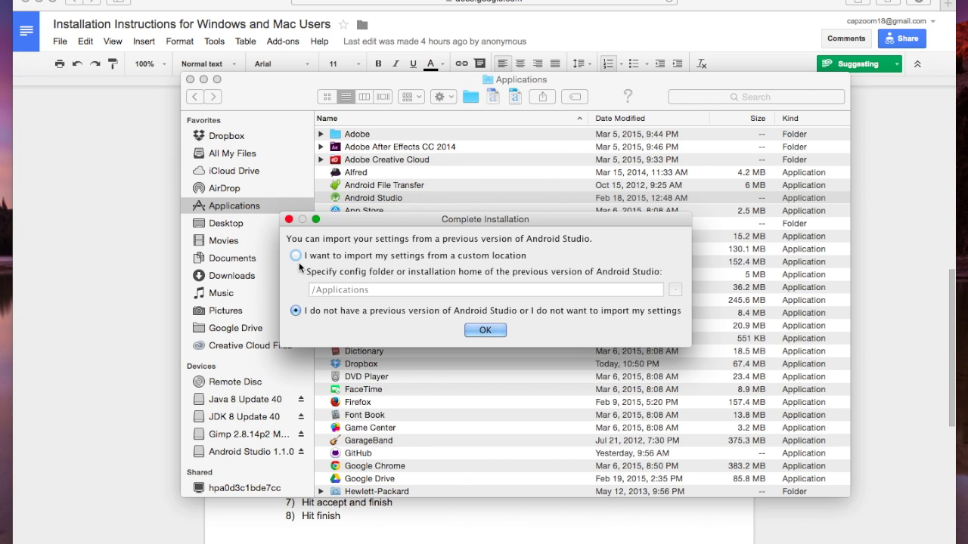
click(296, 257)
click(296, 311)
click(482, 331)
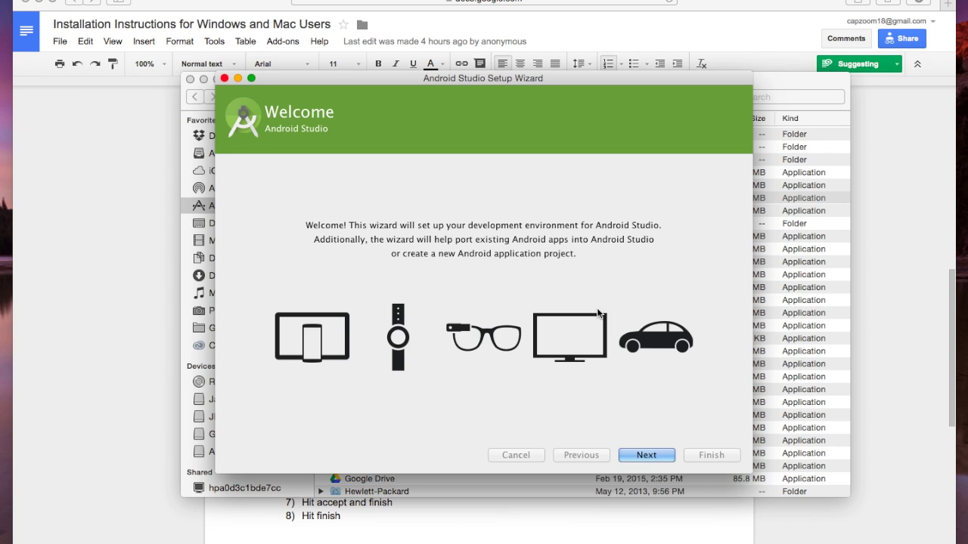
Go past Welcome with the Standard install type and accept the android-sdk-license
click(662, 450)
click(662, 451)
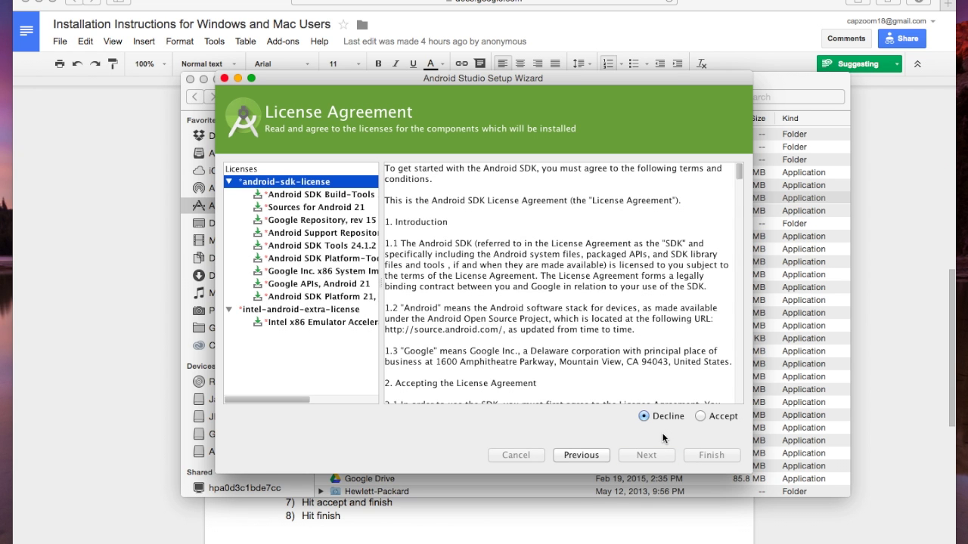
click(700, 415)
scroll(644, 316, down, 15)
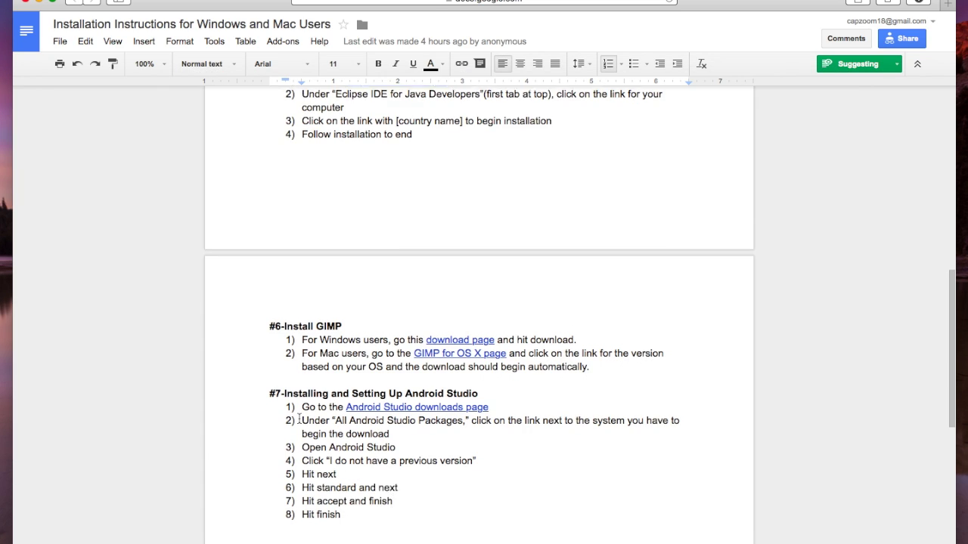
scroll(484, 340, down, 2)
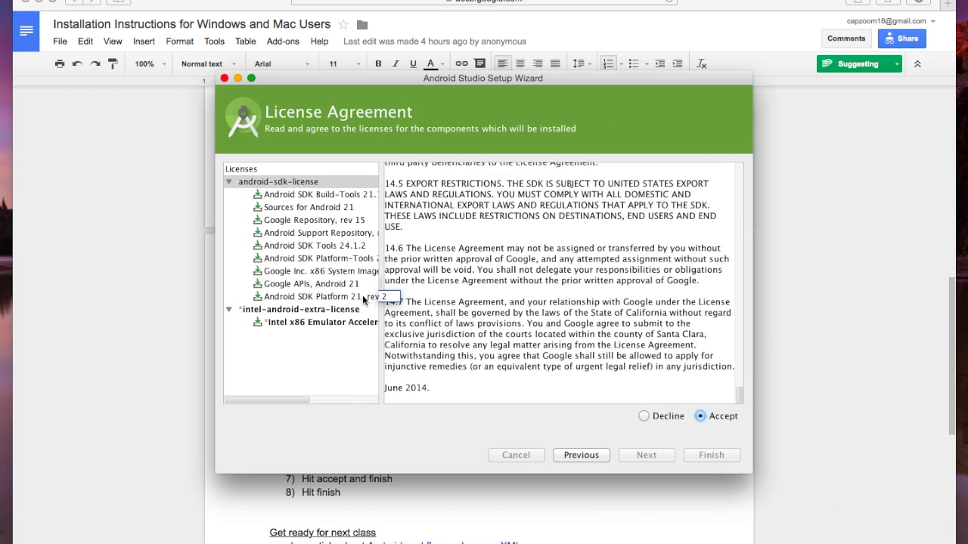
Accept the intel-android-extra-license for the Intel x86 Emulator Accelerator
click(333, 271)
click(310, 194)
click(299, 184)
double_click(299, 184)
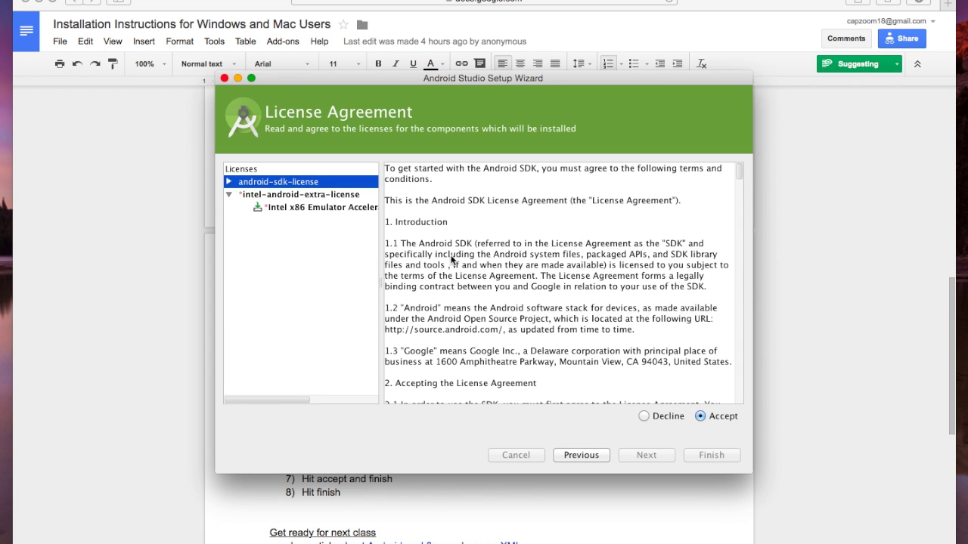
click(333, 194)
click(317, 207)
click(700, 415)
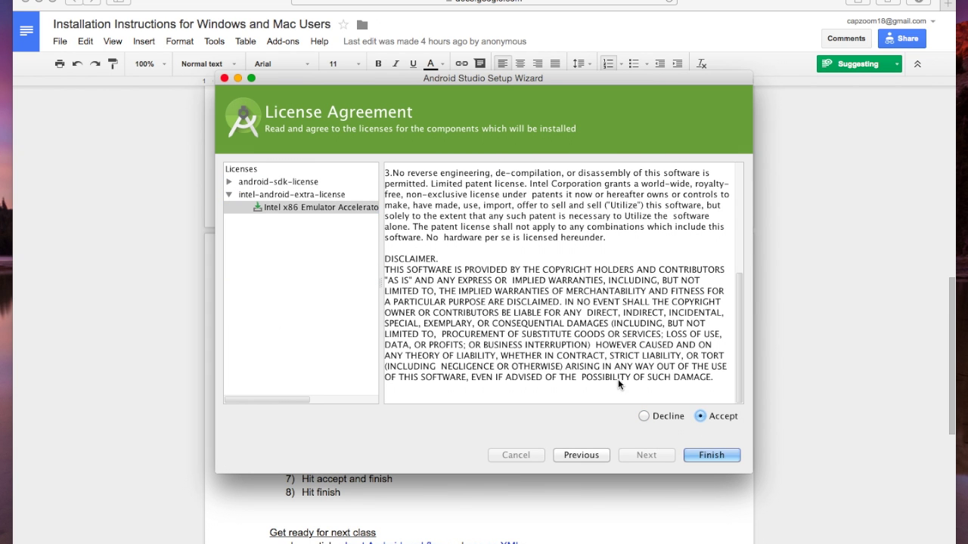
Finish the wizard to download the components, then search Spotlight for 'after'
click(715, 456)
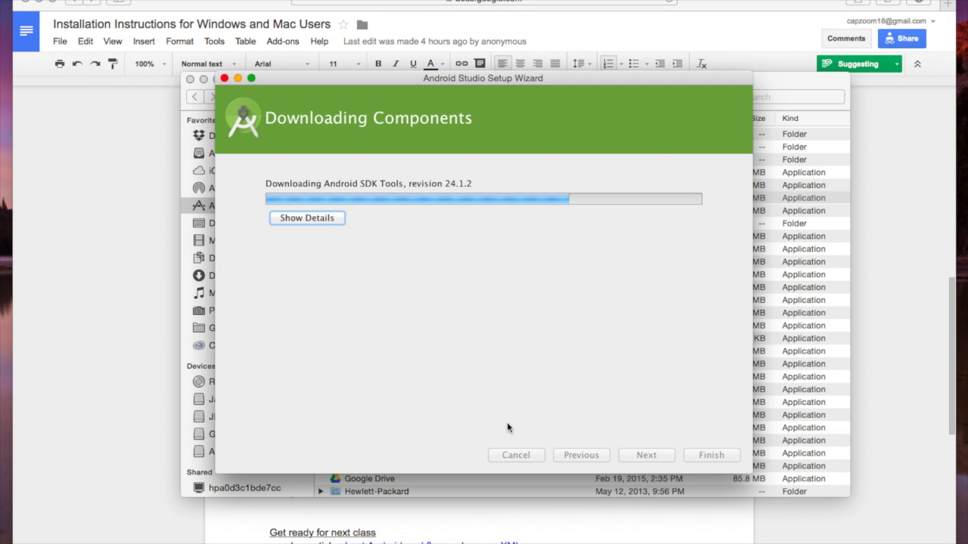
key(super+Tab)
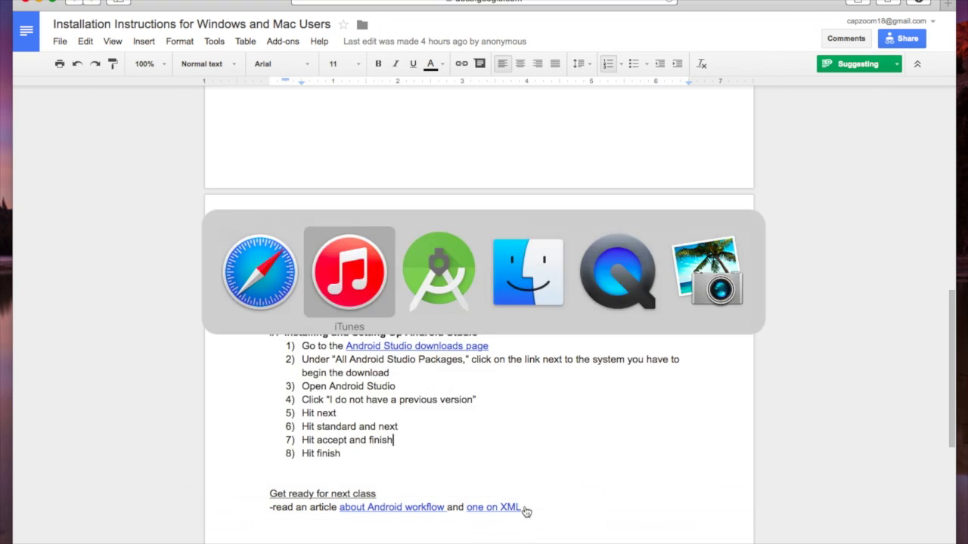
key(super+Tab)
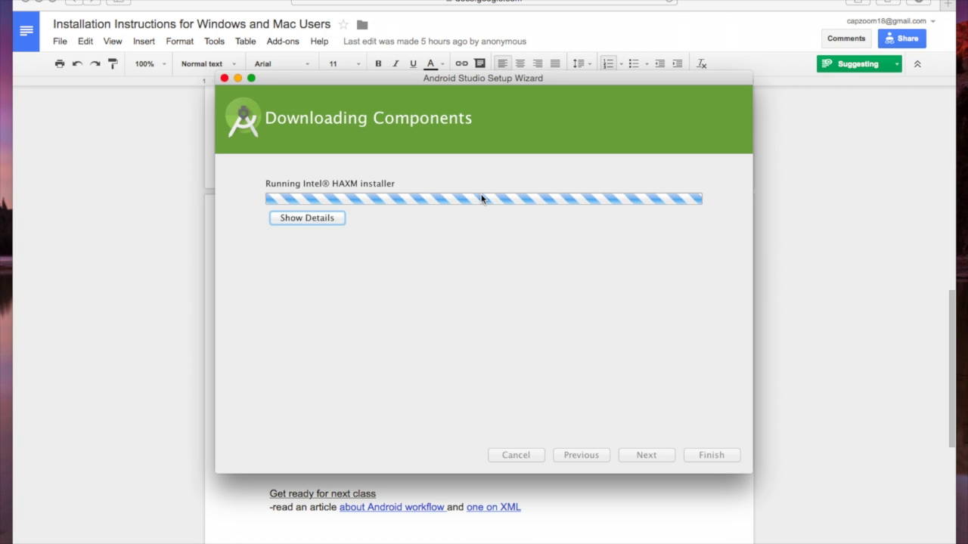
key(super+space)
text(after)
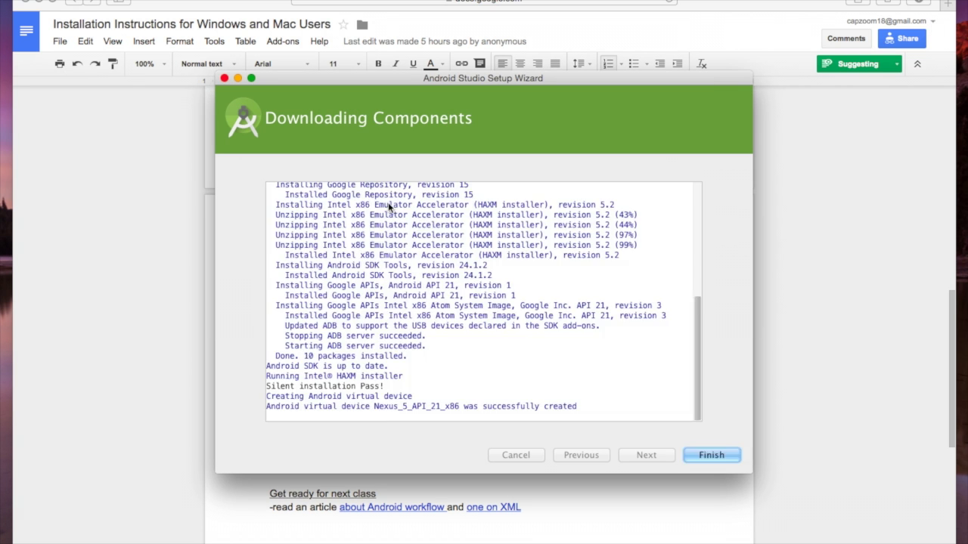